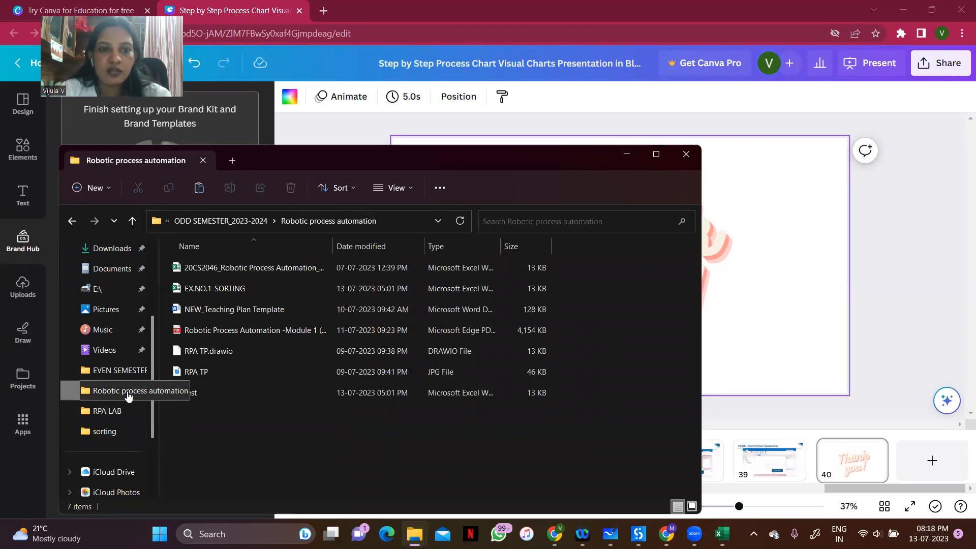
# Open the EX.NO.1-SORTING workbook from the Robotic process automation folder, review its student and CGPA columns, and close it
pyautogui.doubleClick(239, 288)
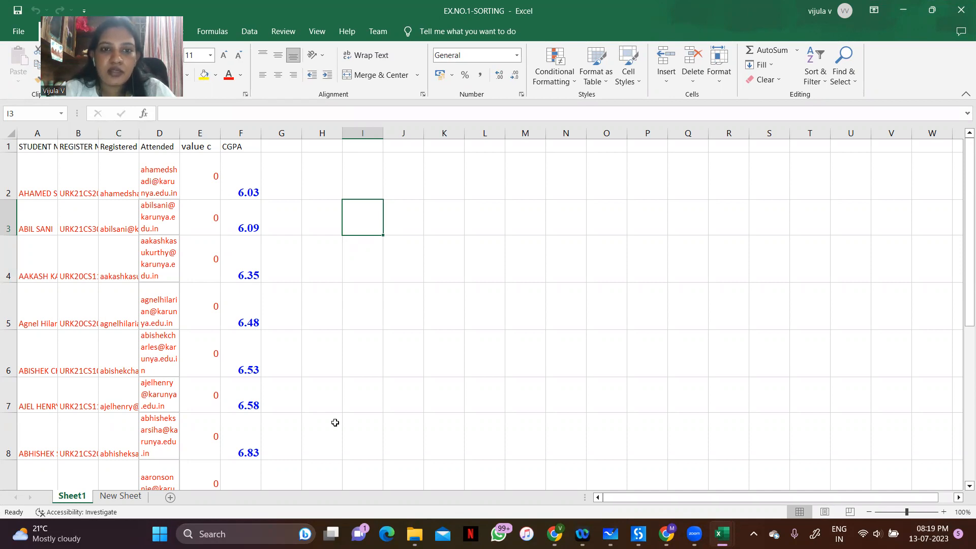
pyautogui.moveTo(960, 176); pyautogui.dragTo(960, 125)
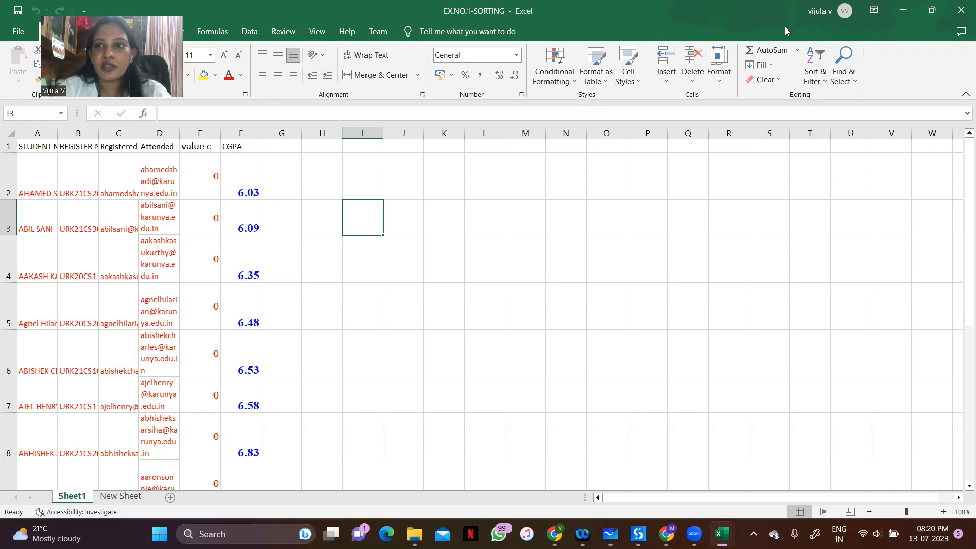
pyautogui.click(961, 10)
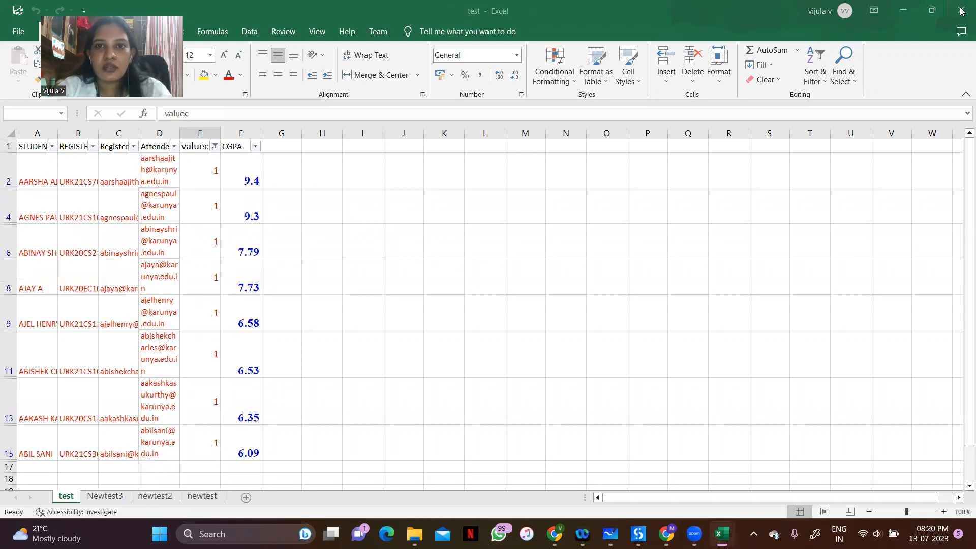
# Minimize the test workbook and the file explorer, and review the handwritten sorting outline in Microsoft Whiteboard
pyautogui.click(904, 11)
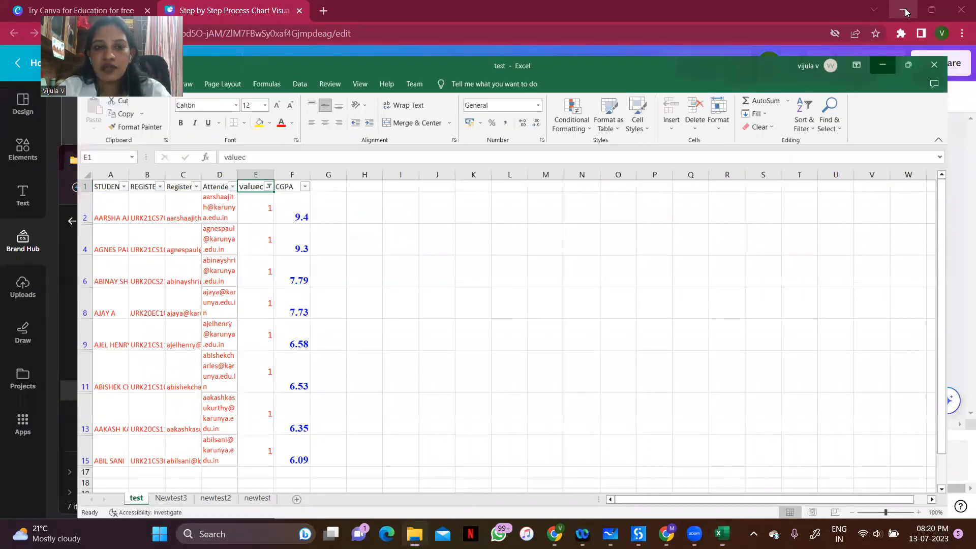
pyautogui.click(618, 154)
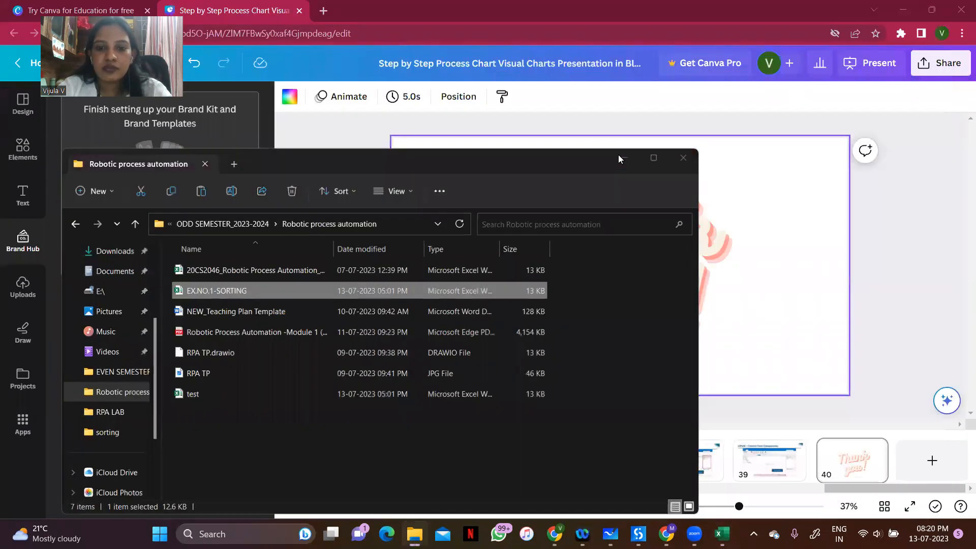
pyautogui.click(609, 533)
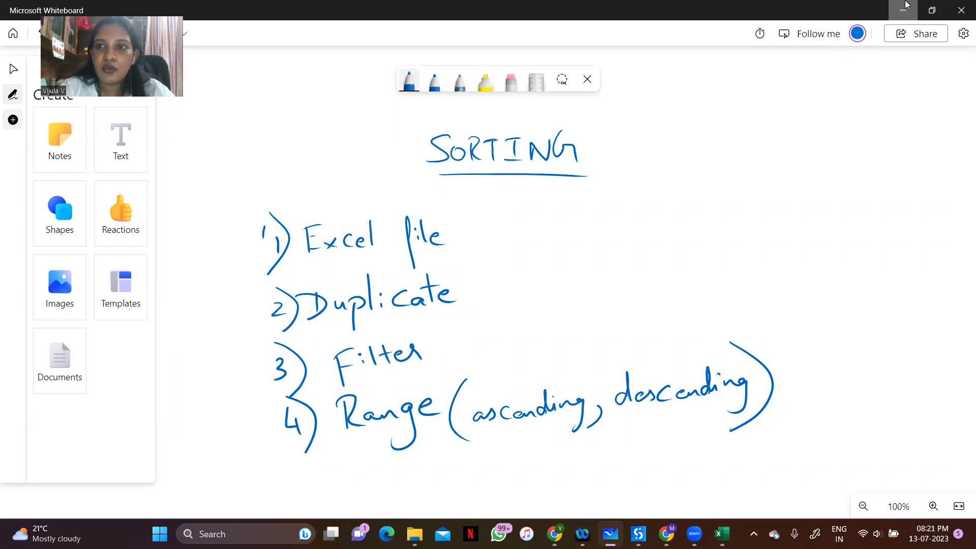
pyautogui.click(904, 7)
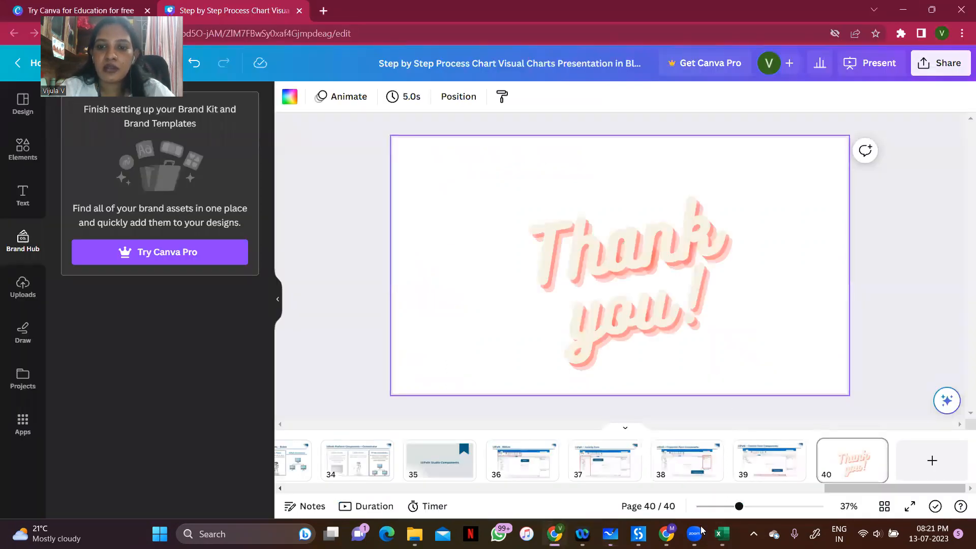
# Switch to the UiPath StudioX start window and remove EX.1-sorting from the recent projects
pyautogui.moveTo(694, 534)
pyautogui.moveTo(638, 534)
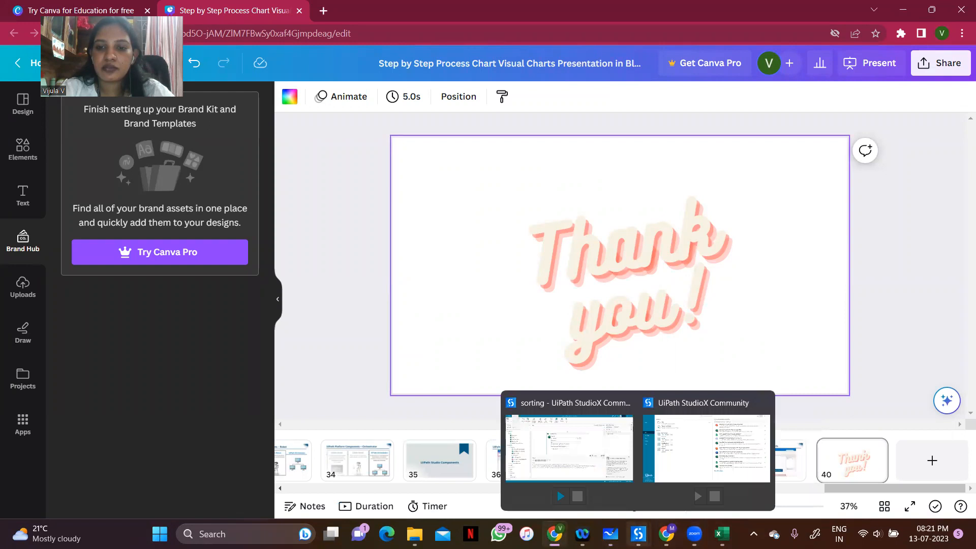
pyautogui.click(678, 467)
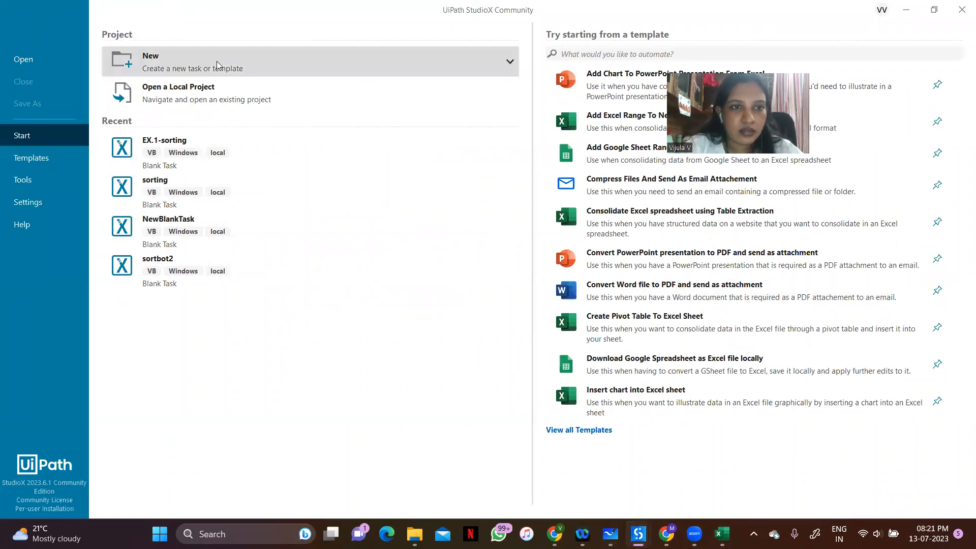
pyautogui.moveTo(461, 137)
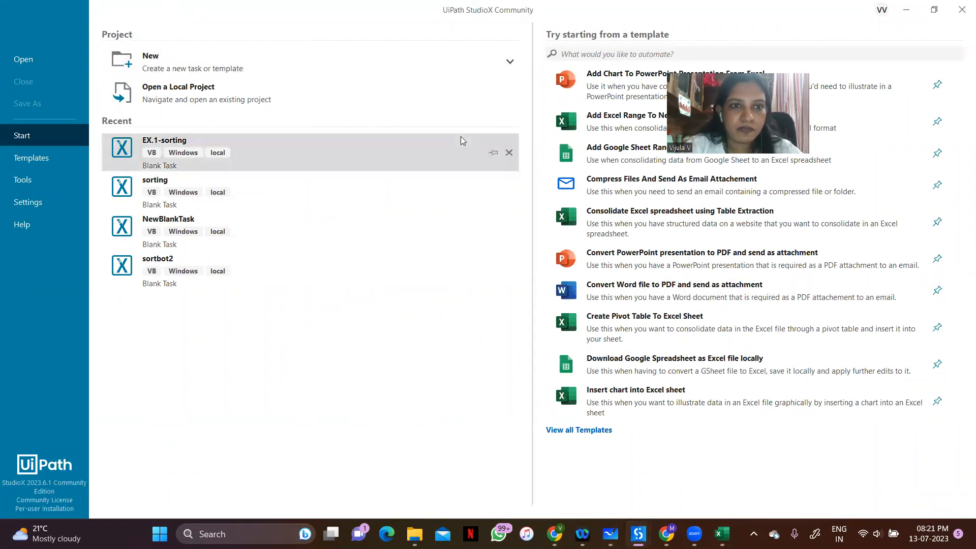
pyautogui.click(508, 153)
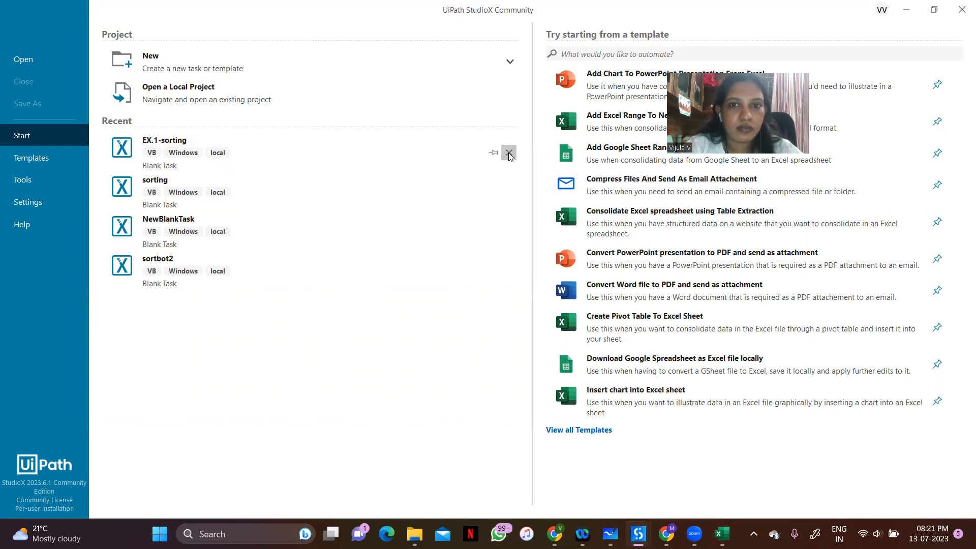
# Create a blank task project named EX.NO.1-SORTING in the default location and dismiss the OneDrive deleted-files reminder
pyautogui.click(151, 65)
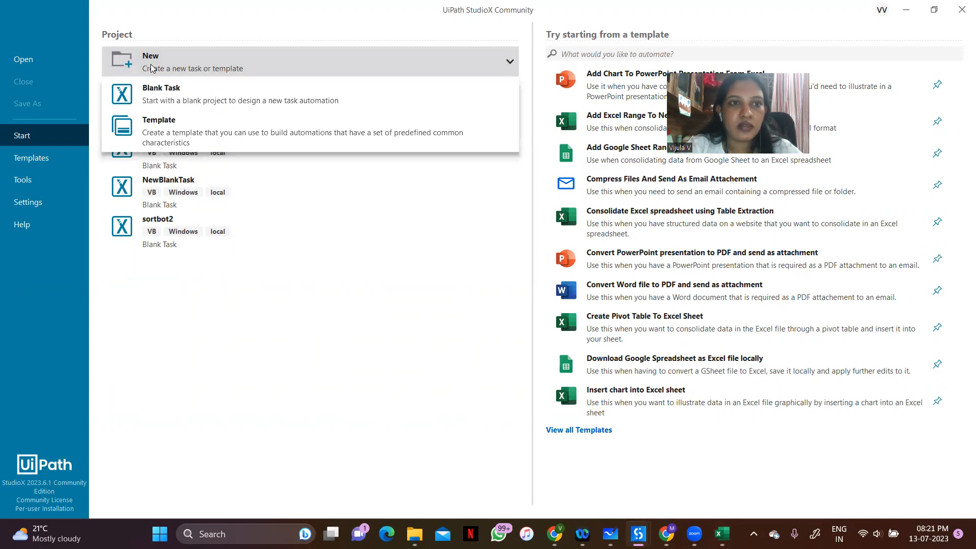
pyautogui.click(155, 100)
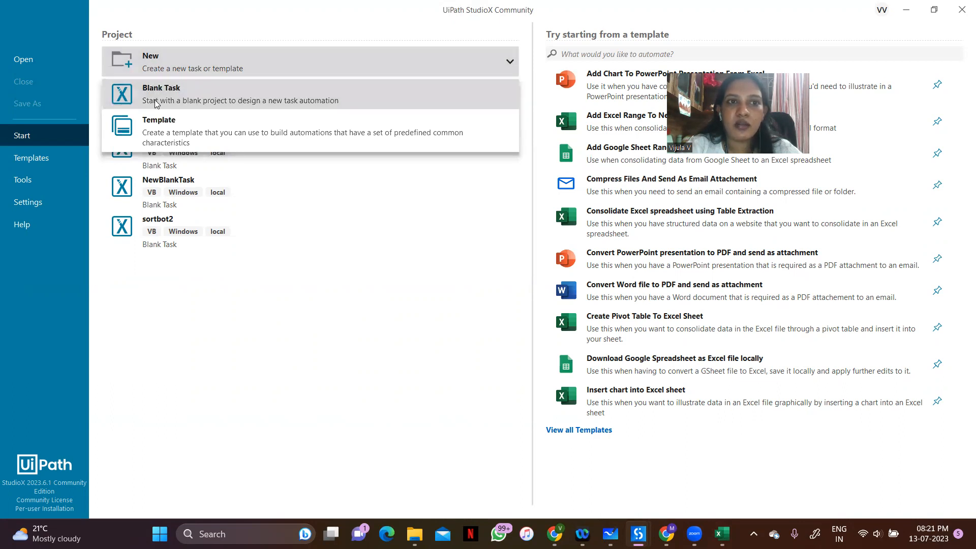
pyautogui.press('BackSpace')
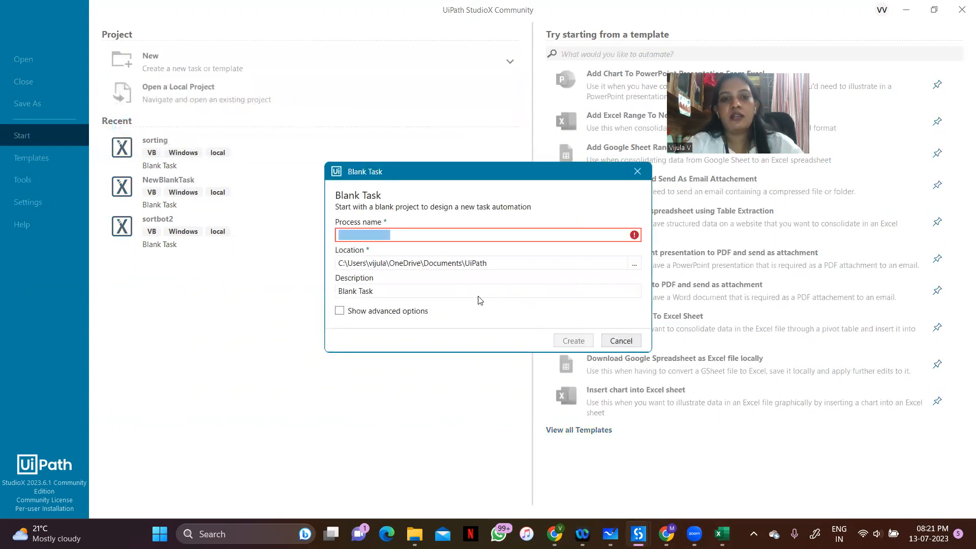
pyautogui.write('EX.')
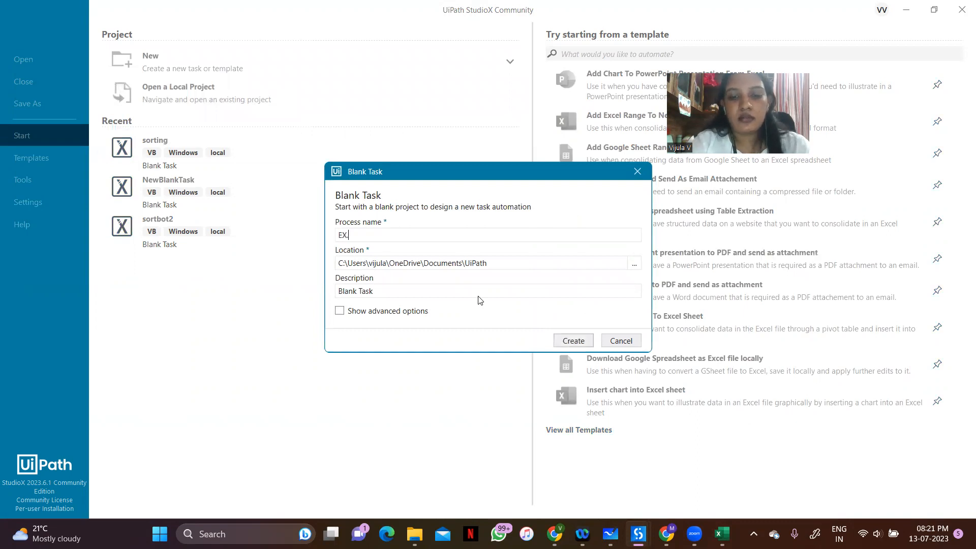
pyautogui.write('NO.1')
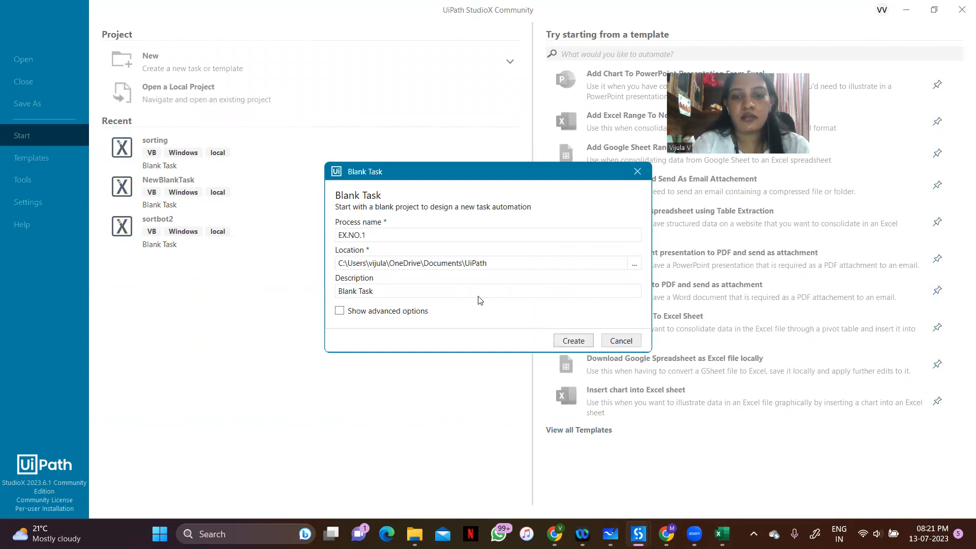
pyautogui.write('-SORTING')
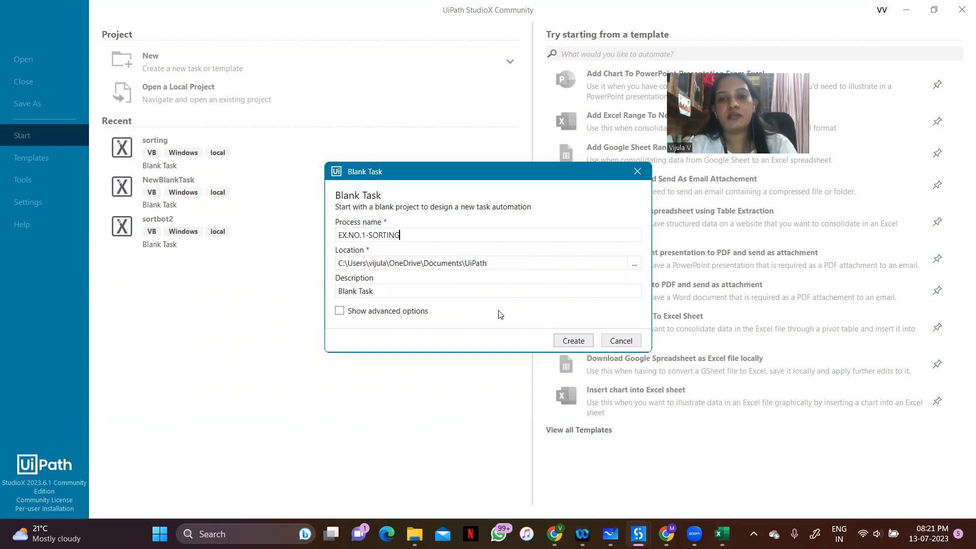
pyautogui.click(564, 345)
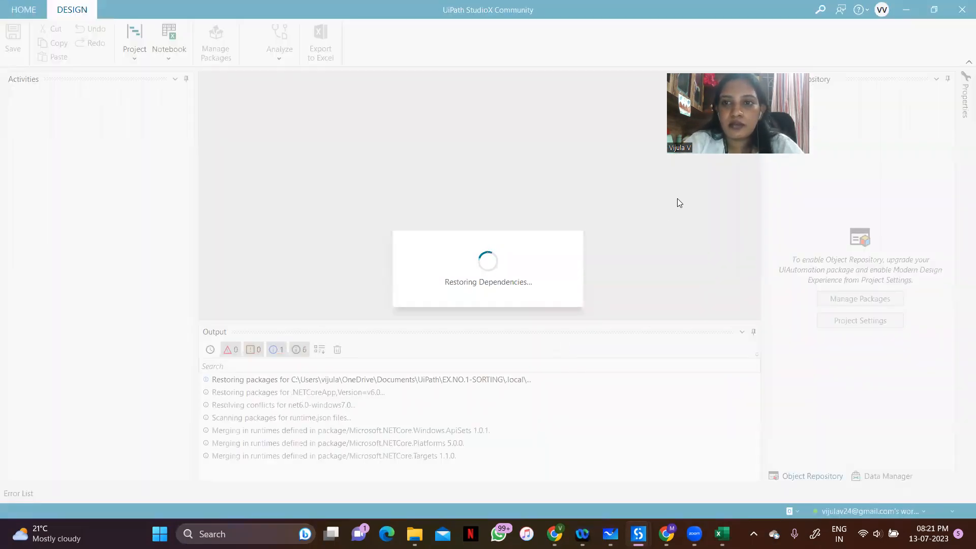
pyautogui.moveTo(660, 130); pyautogui.dragTo(766, 82)
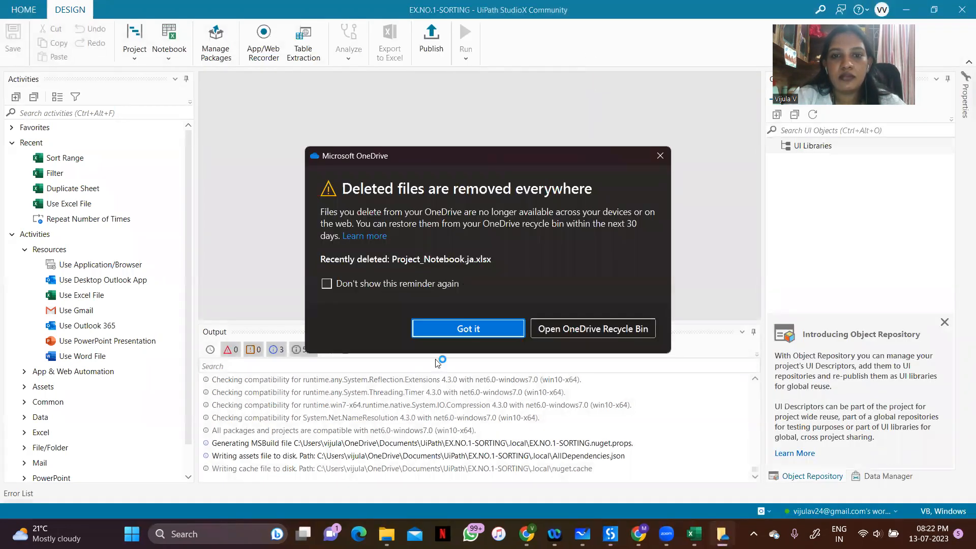
pyautogui.click(449, 328)
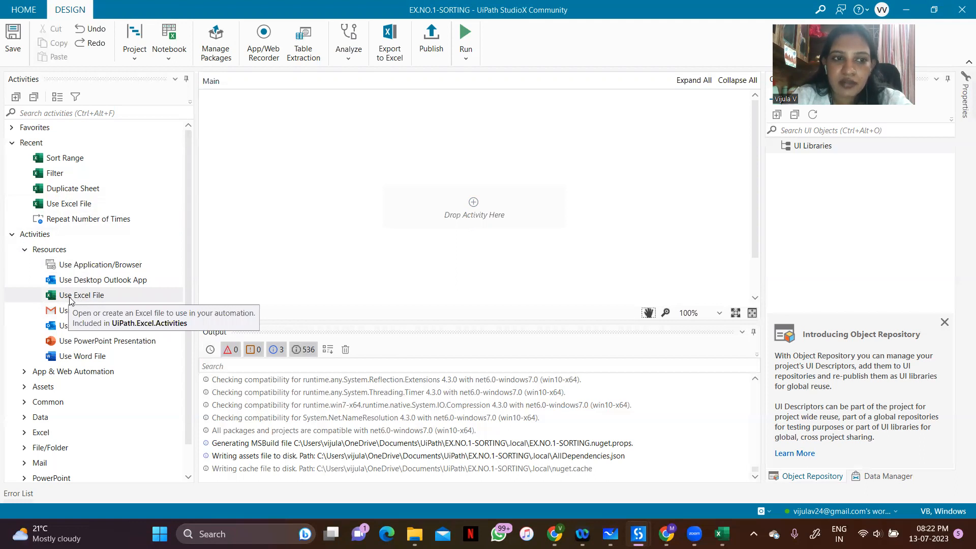
# Add a Use Excel File activity to the workflow and set its file to EX.NO.1-SORTING from the Robotic process automation folder
pyautogui.moveTo(70, 300); pyautogui.dragTo(472, 204)
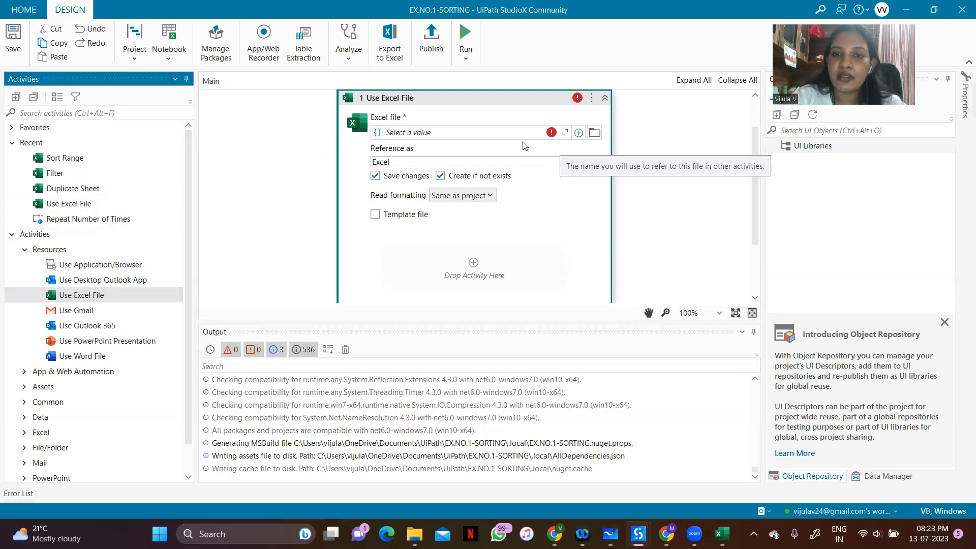
pyautogui.click(595, 133)
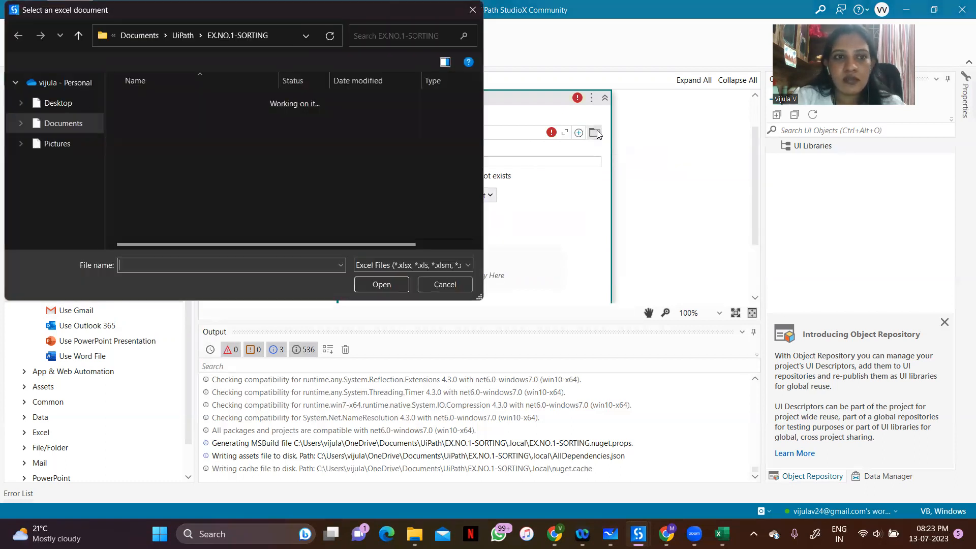
pyautogui.moveTo(97, 142); pyautogui.dragTo(92, 209)
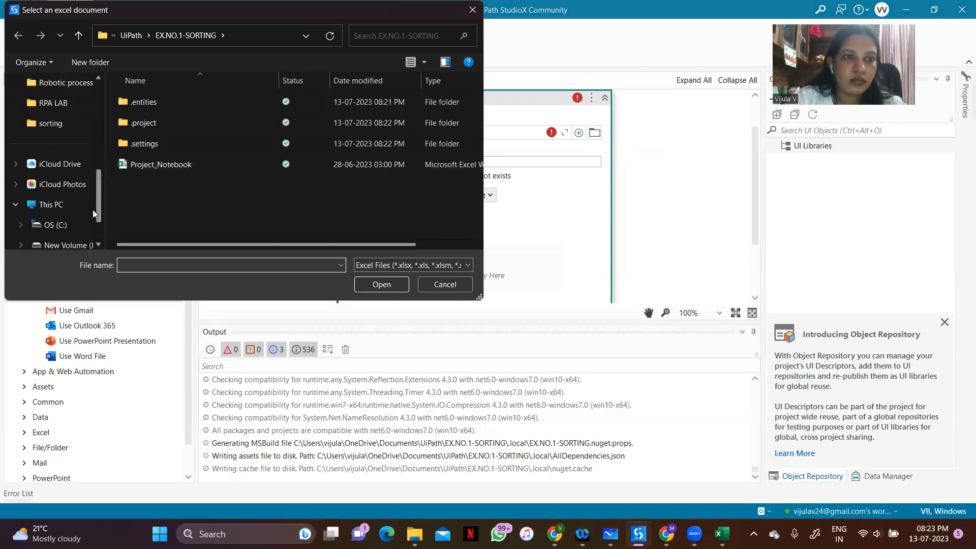
pyautogui.click(80, 87)
pyautogui.click(126, 125)
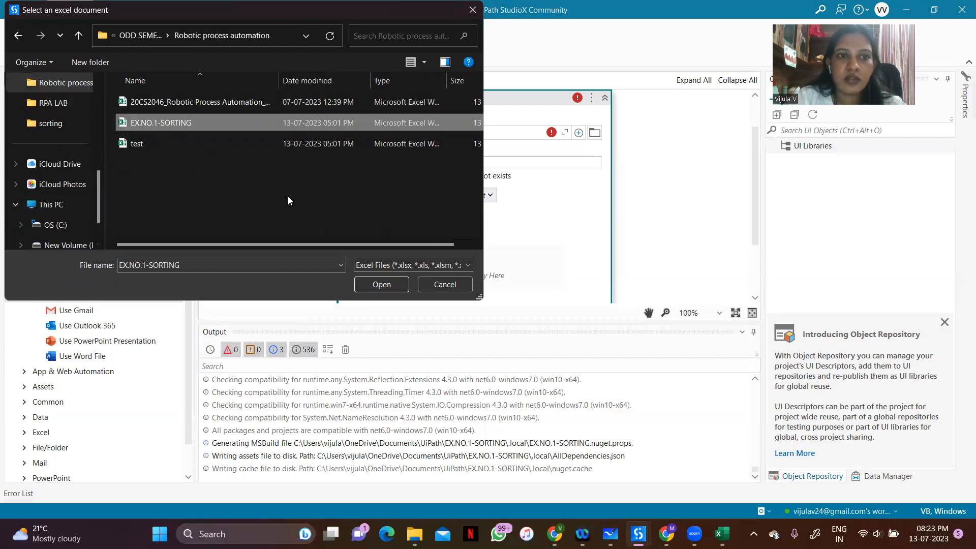
pyautogui.click(364, 287)
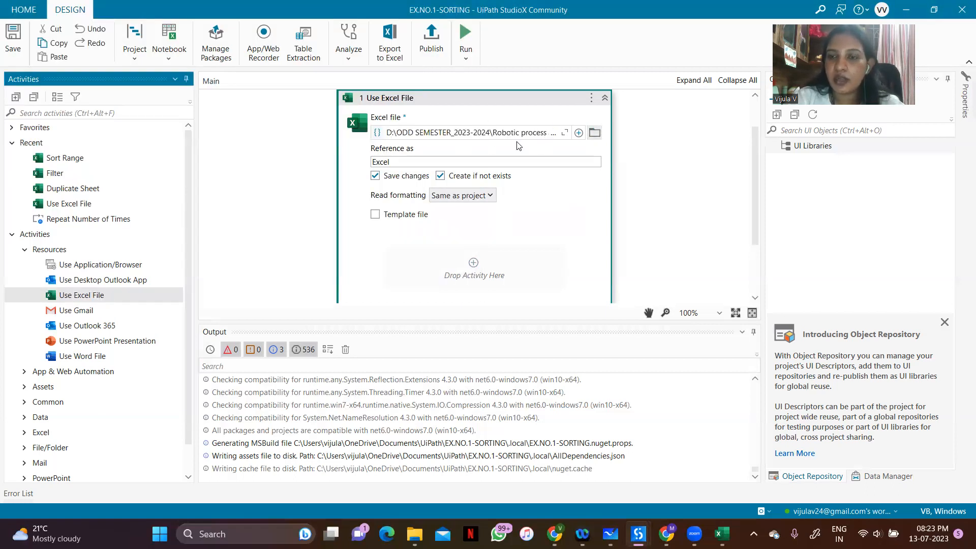
# Examine the Use Excel File activity's file path, reference name, save options and inner activity area at different zoom levels
pyautogui.click(737, 314)
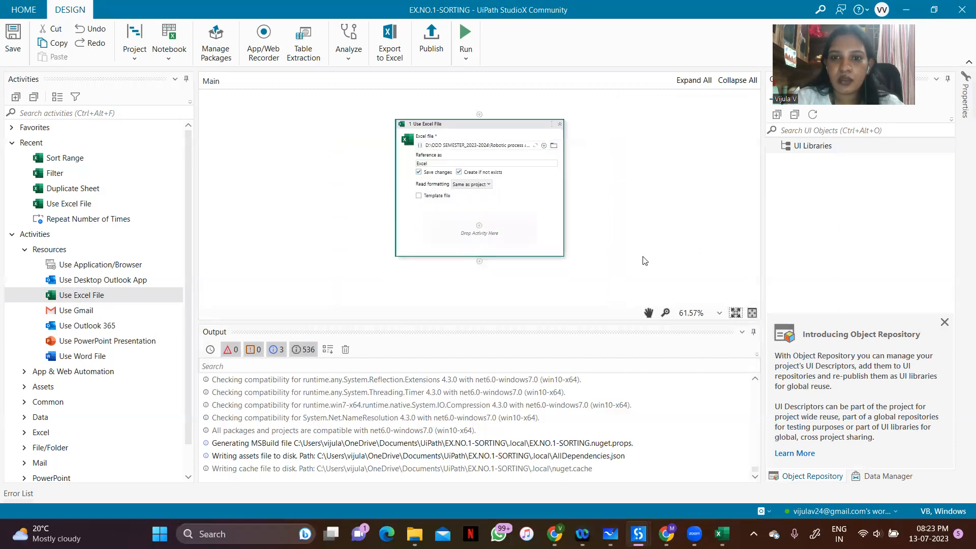
pyautogui.click(752, 313)
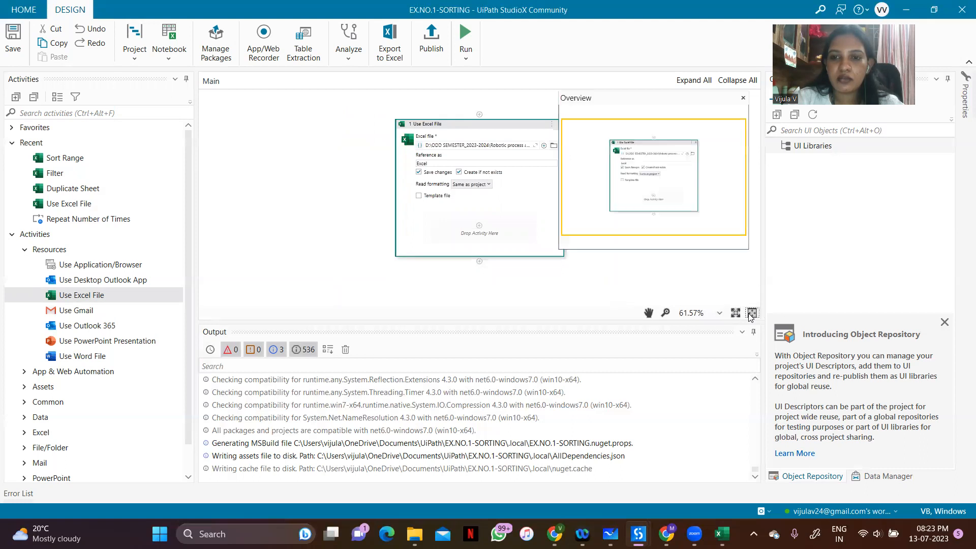
pyautogui.click(742, 99)
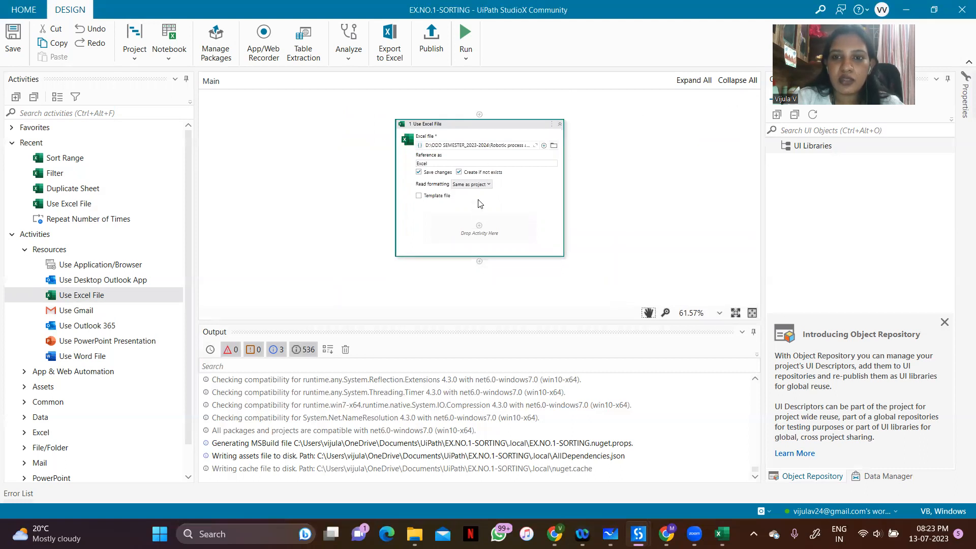
pyautogui.scroll(1, 478, 216)
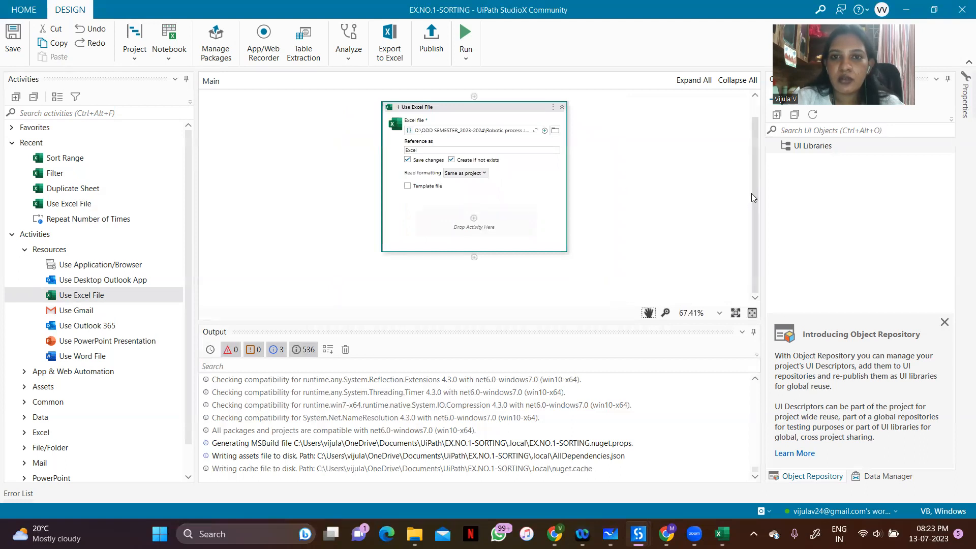
pyautogui.moveTo(751, 193); pyautogui.dragTo(756, 172)
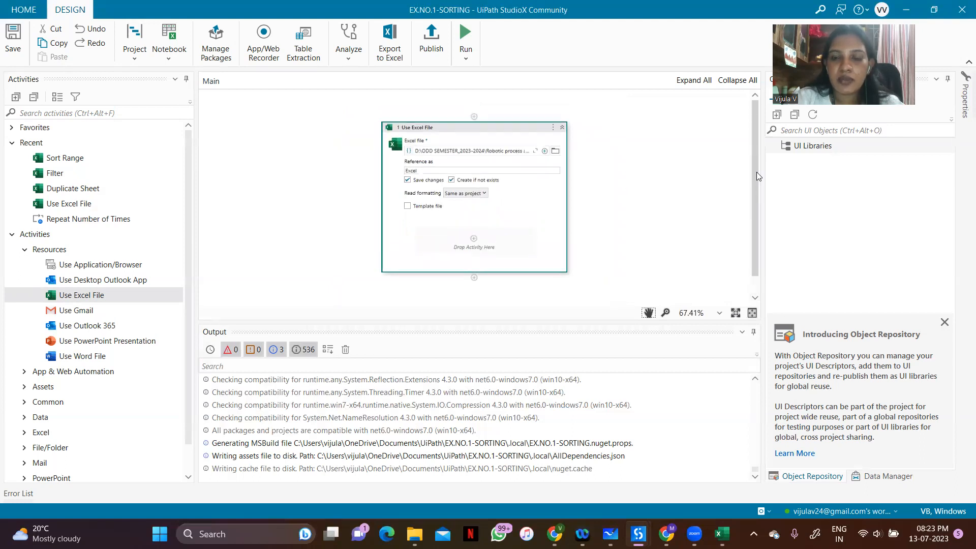
pyautogui.click(666, 313)
pyautogui.moveTo(752, 176); pyautogui.dragTo(742, 242)
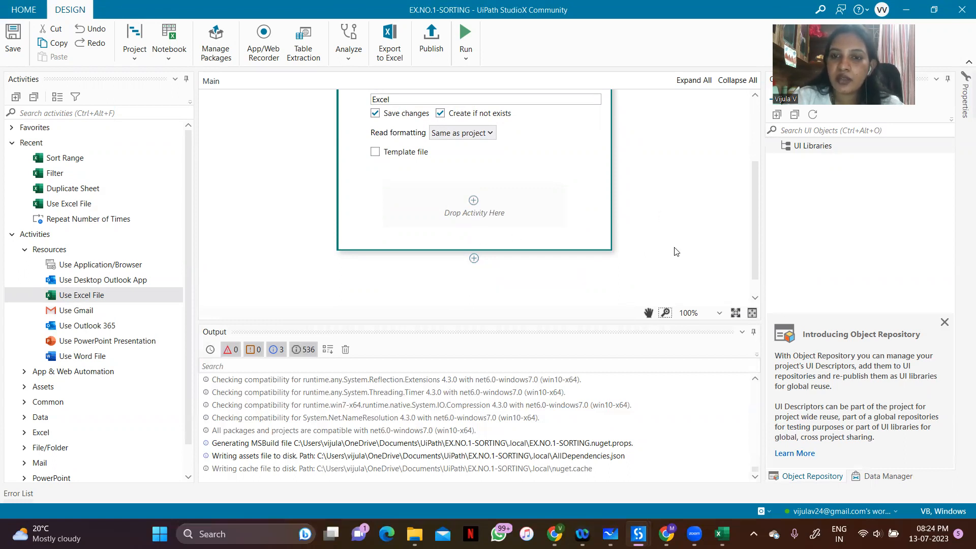
pyautogui.moveTo(750, 221); pyautogui.dragTo(753, 115)
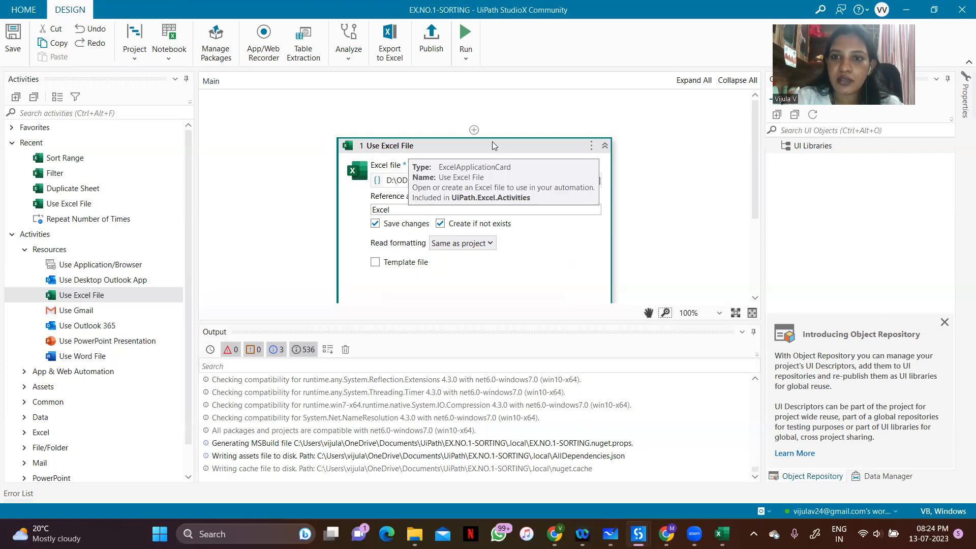
pyautogui.moveTo(753, 184); pyautogui.dragTo(752, 186)
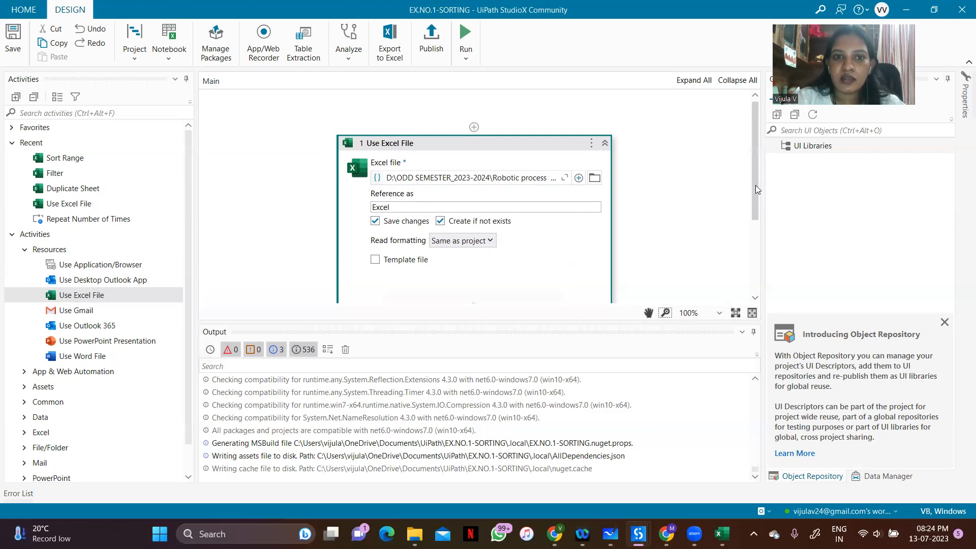
# Add a Duplicate Sheet activity inside Use Excel File and set its sheet to duplicate to Sheet1
pyautogui.moveTo(755, 185); pyautogui.dragTo(748, 259)
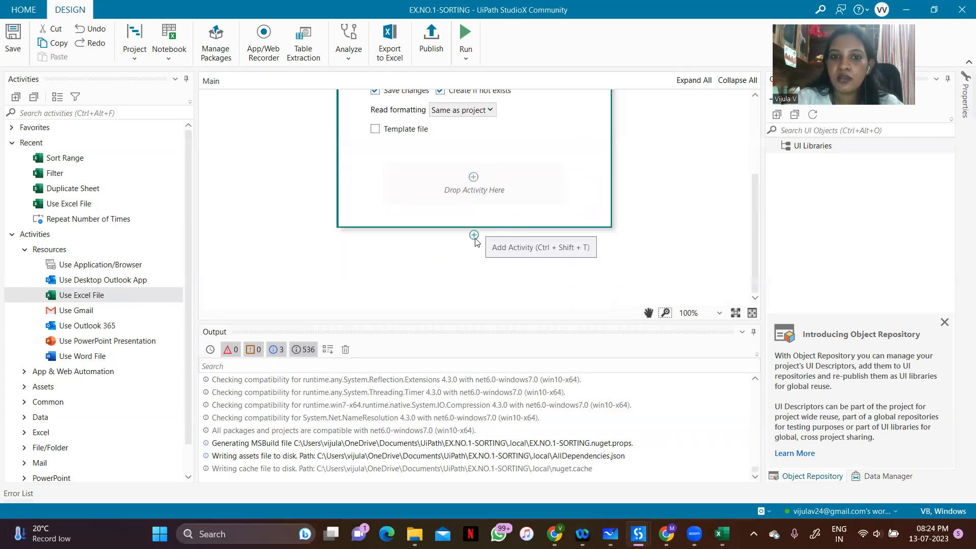
pyautogui.click(474, 178)
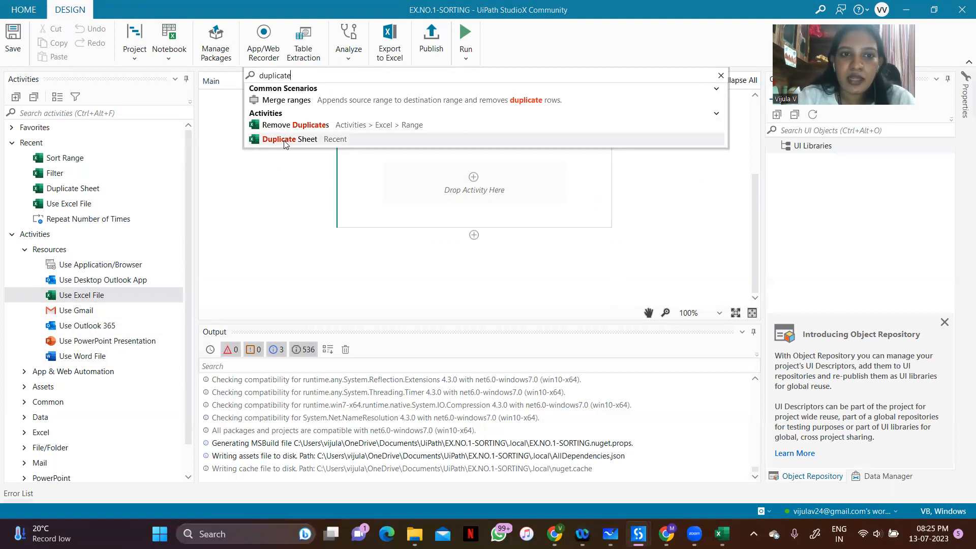
pyautogui.click(287, 139)
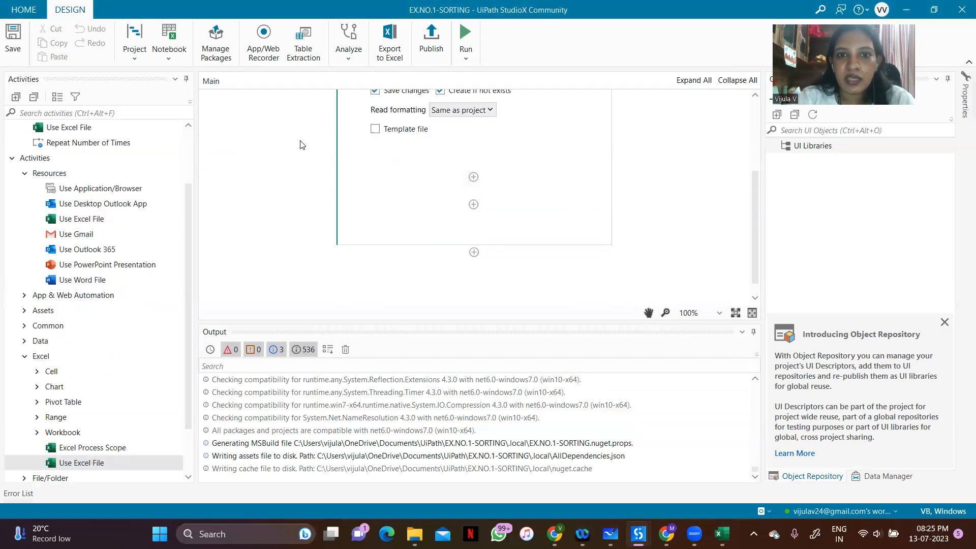
pyautogui.moveTo(753, 203); pyautogui.dragTo(751, 234)
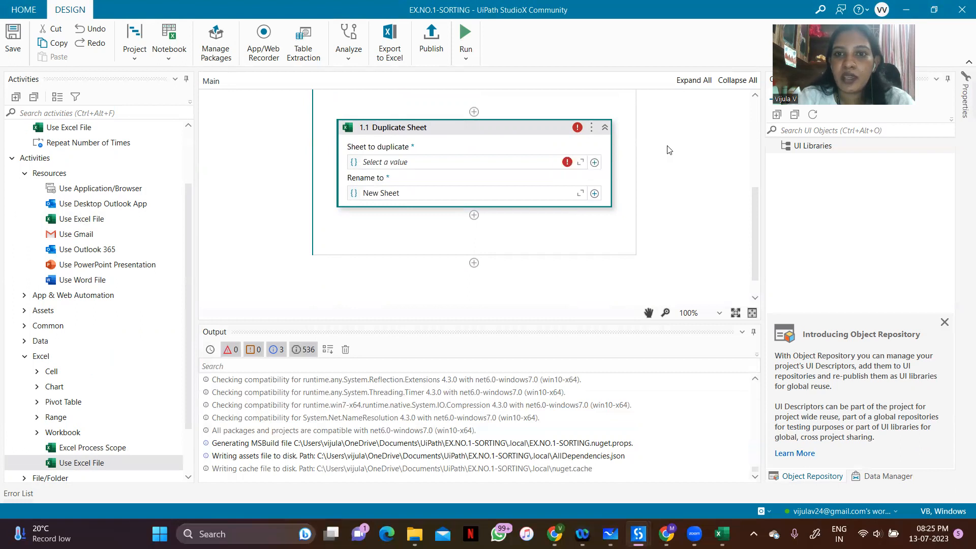
pyautogui.click(594, 162)
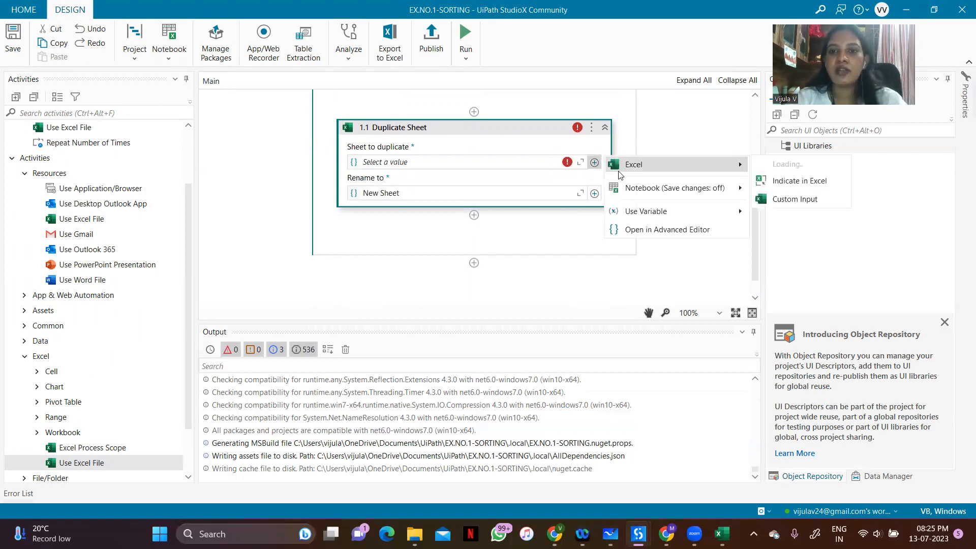
pyautogui.moveTo(618, 172)
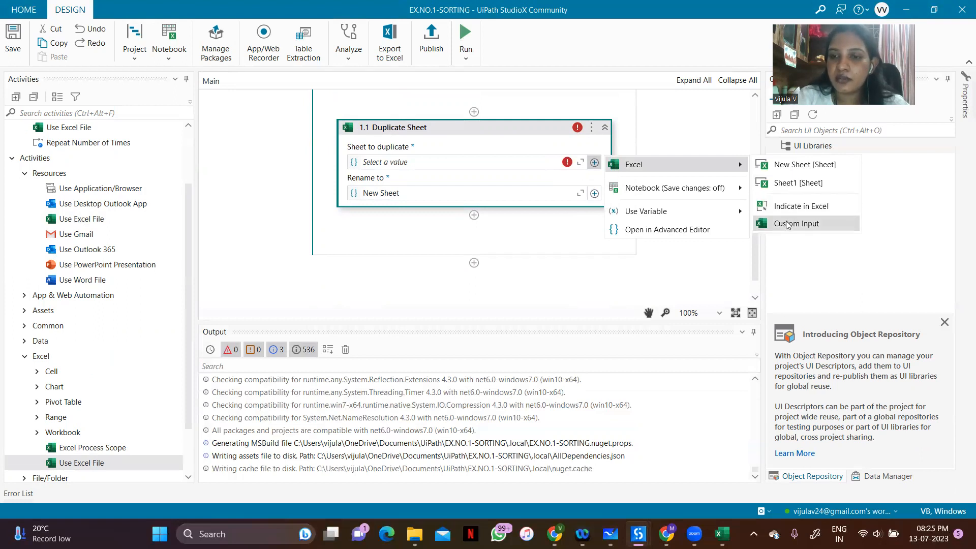
pyautogui.click(789, 184)
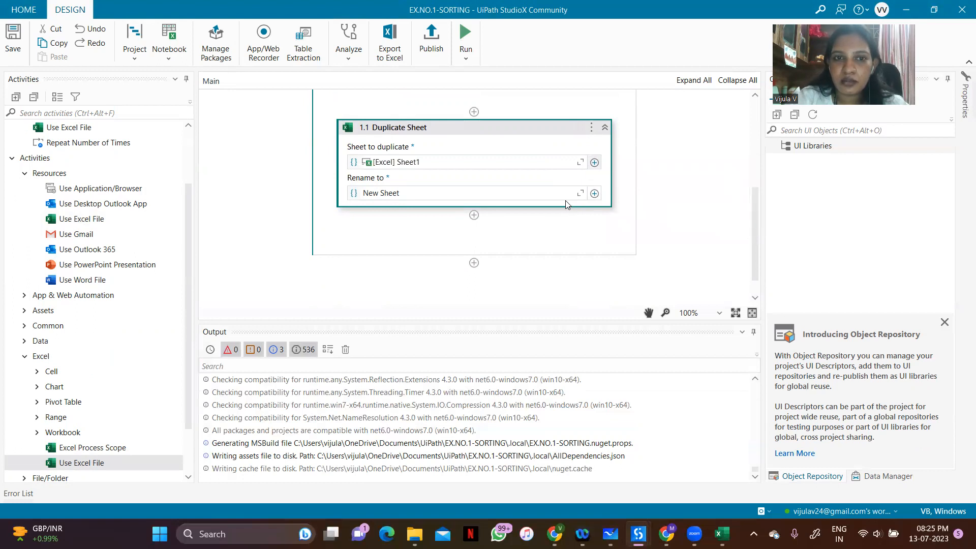
# Examine the Excel value choices offered for Duplicate Sheet's source sheet and its new sheet name
pyautogui.click(594, 162)
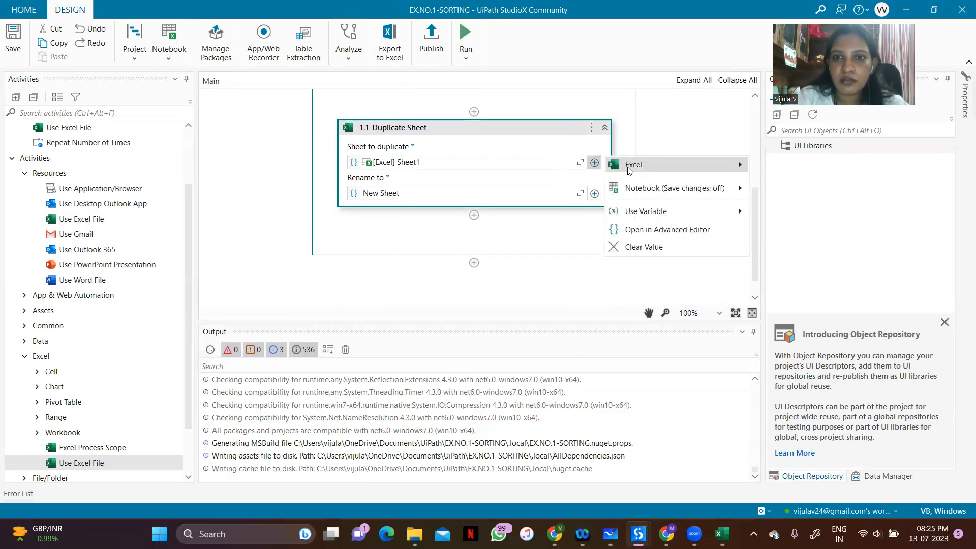
pyautogui.click(672, 138)
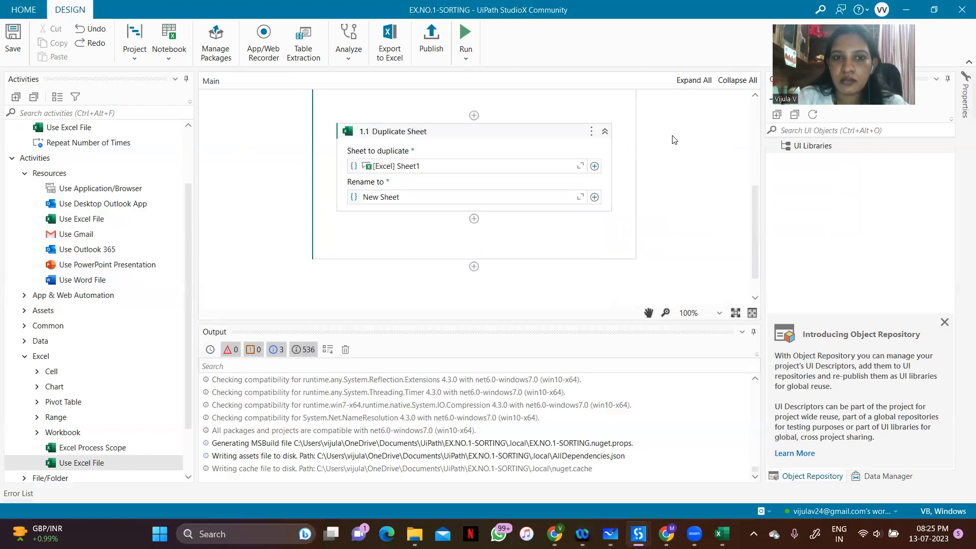
pyautogui.click(466, 201)
pyautogui.click(594, 197)
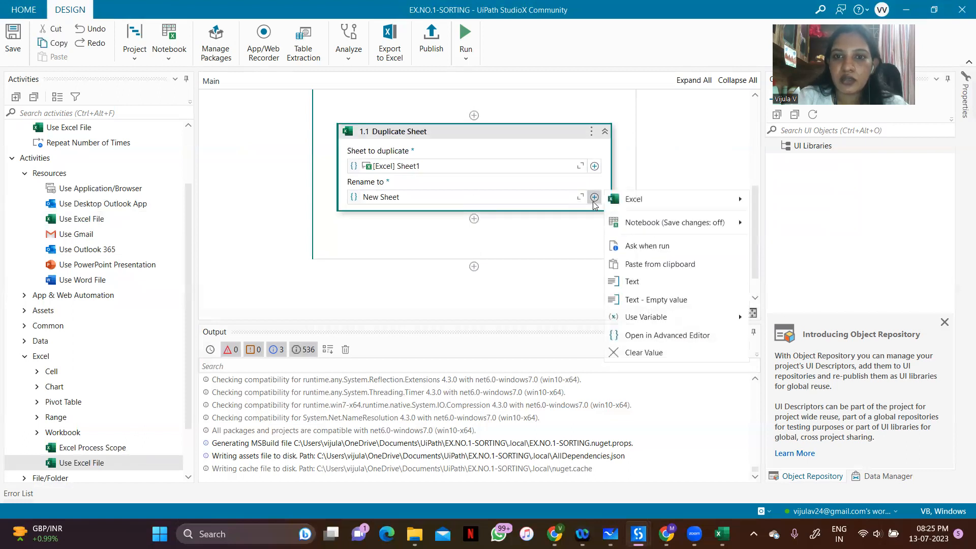
pyautogui.moveTo(661, 199)
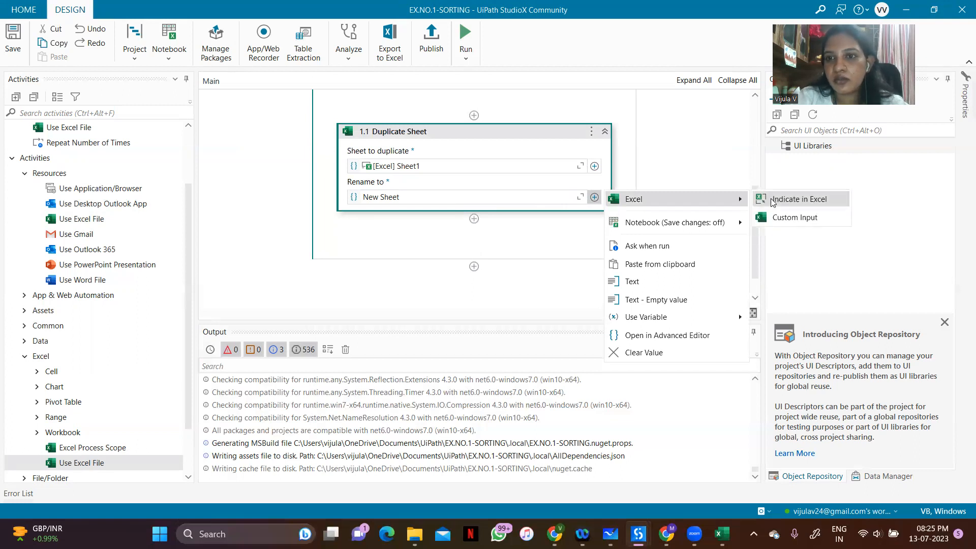
pyautogui.click(772, 199)
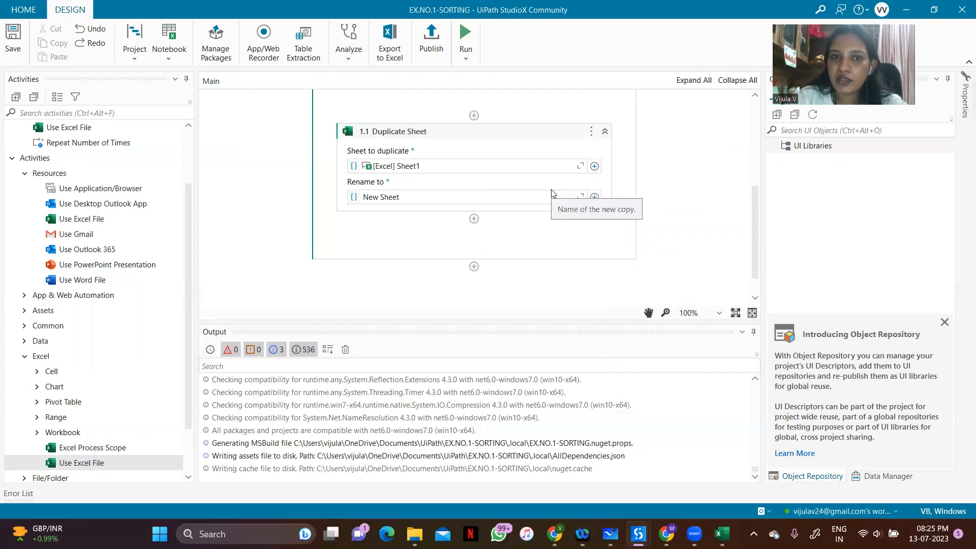
pyautogui.click(594, 167)
pyautogui.moveTo(739, 166)
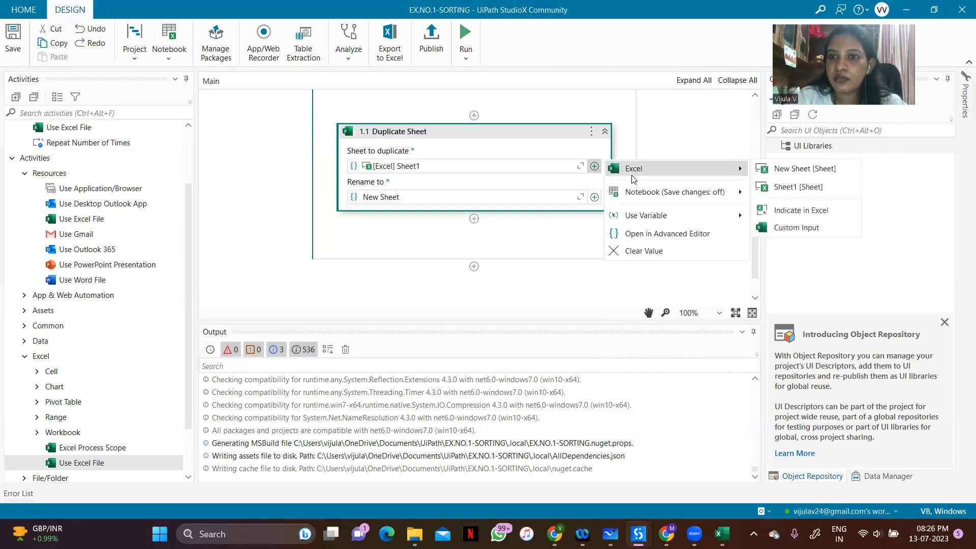
pyautogui.click(655, 146)
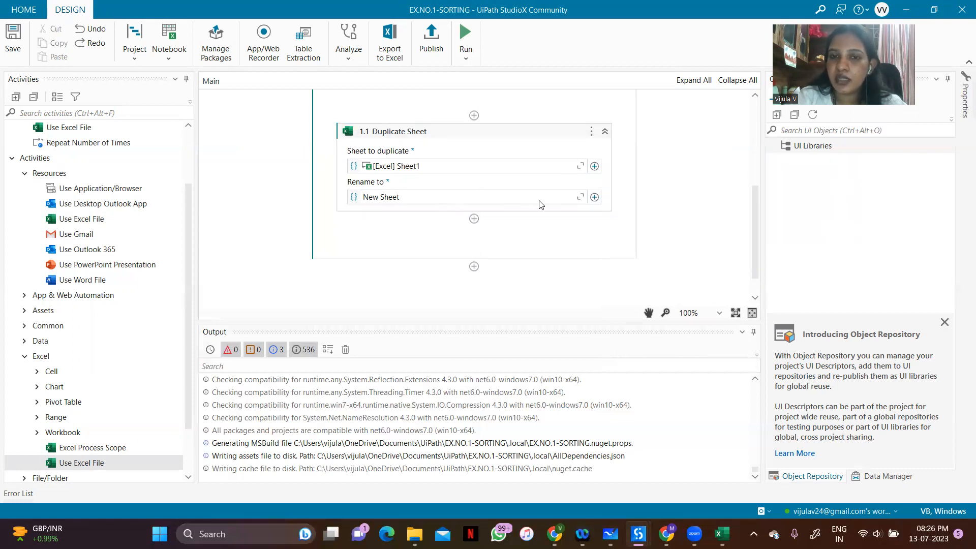
# Add a Filter activity after Duplicate Sheet and set its source to Sheet1 of the Excel file
pyautogui.click(474, 219)
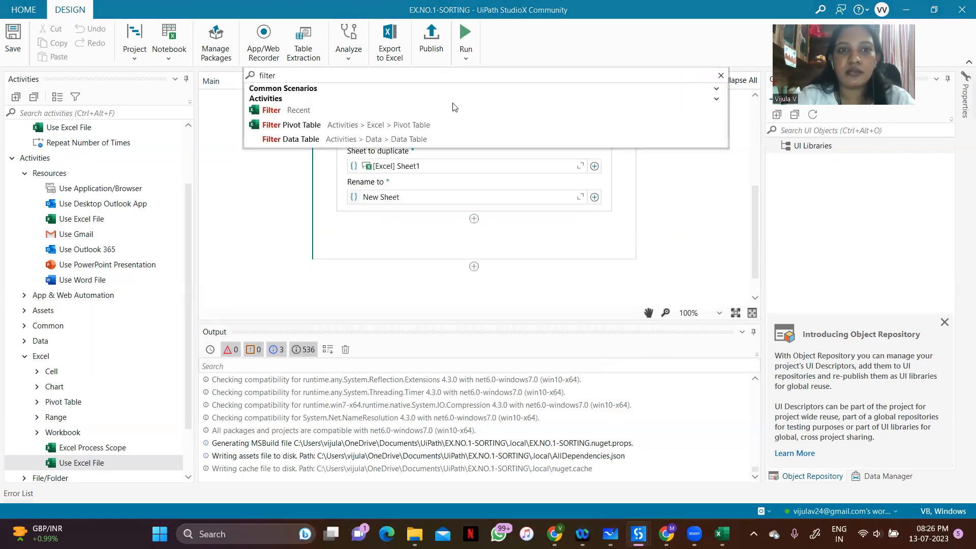
pyautogui.click(300, 114)
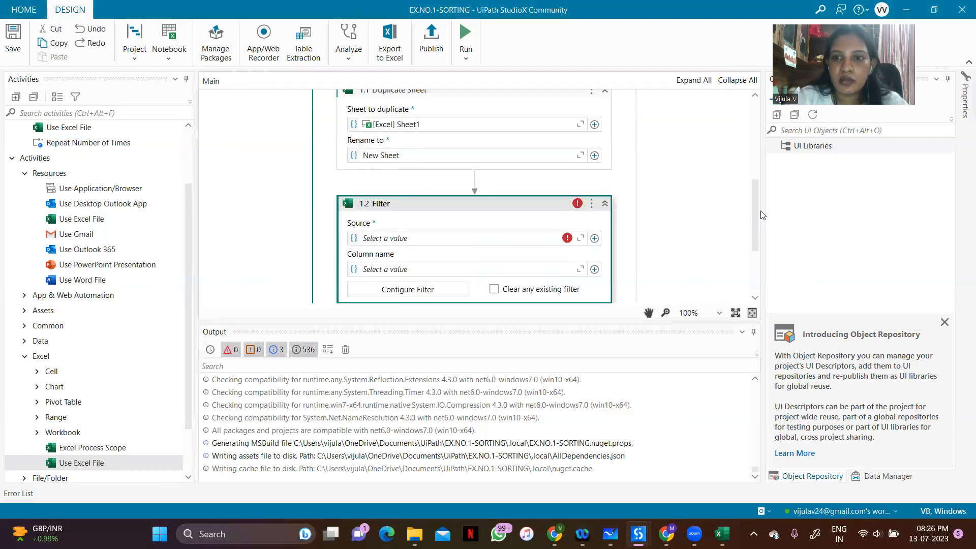
pyautogui.moveTo(754, 212); pyautogui.dragTo(753, 235)
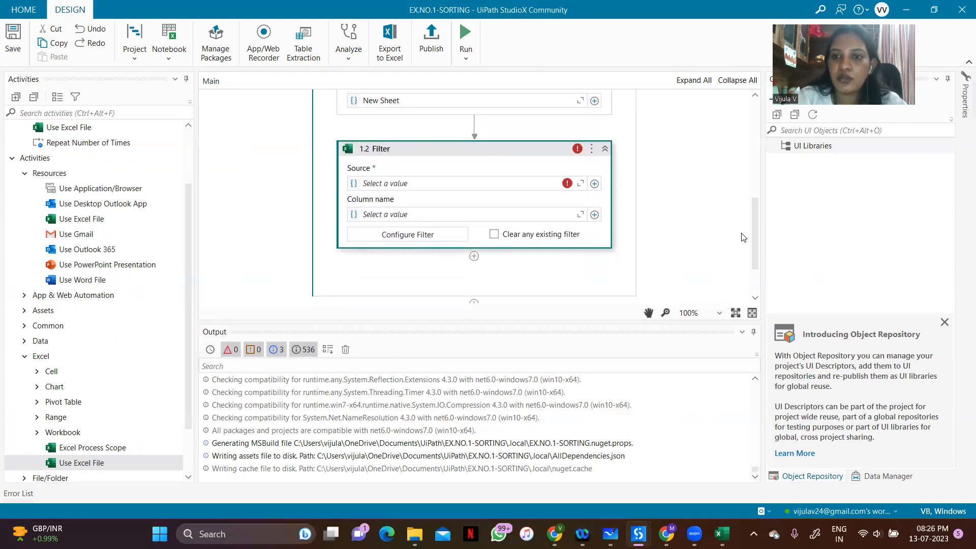
pyautogui.moveTo(758, 237)
pyautogui.mouseDown()
pyautogui.moveTo(758, 200)
pyautogui.moveTo(757, 235)
pyautogui.mouseUp()
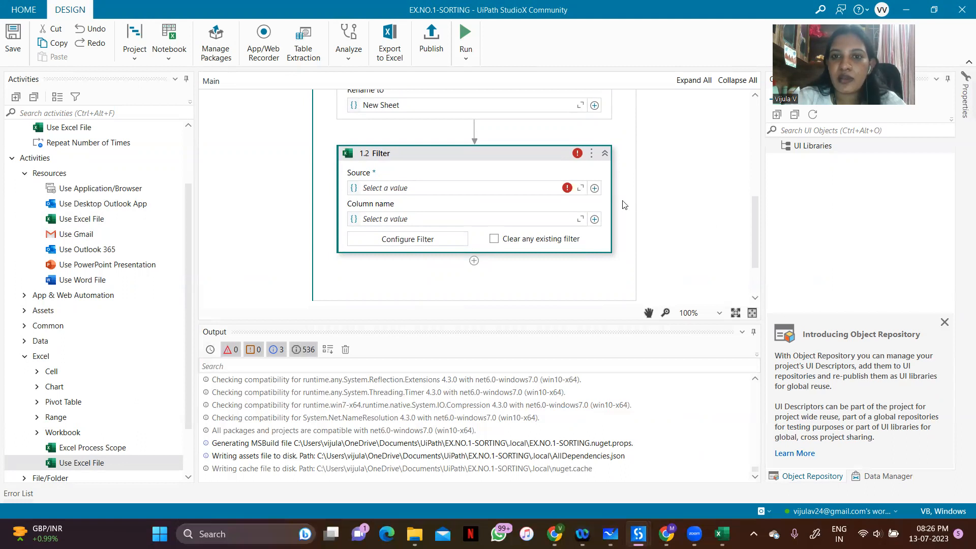
pyautogui.click(594, 189)
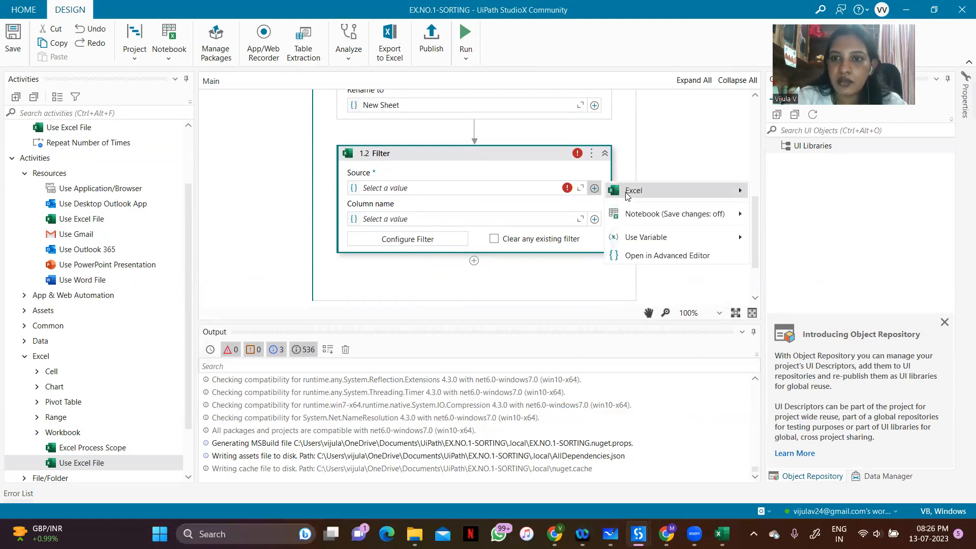
pyautogui.moveTo(739, 188)
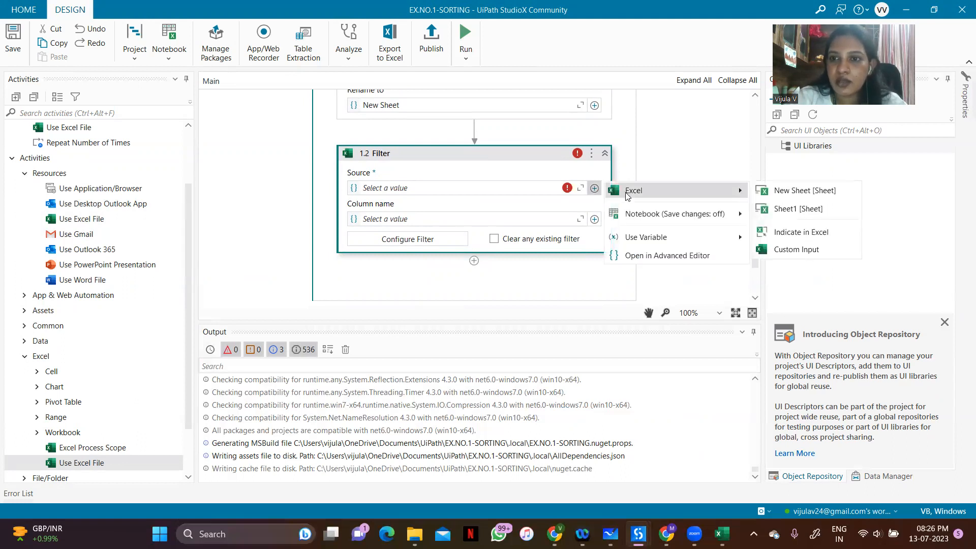
pyautogui.click(797, 210)
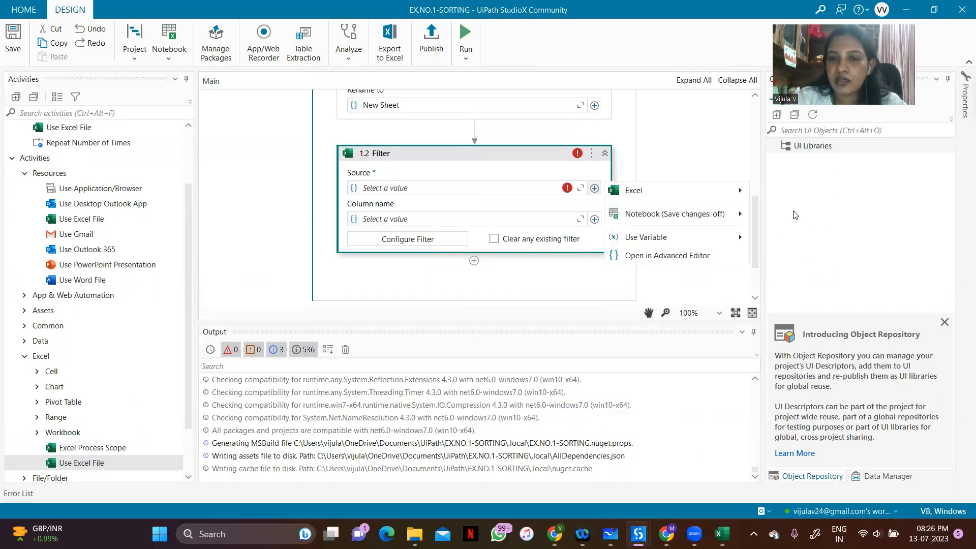
# Set the Filter's column name to Attended and configure a basic filter for values equal to value c
pyautogui.click(595, 219)
pyautogui.moveTo(663, 227)
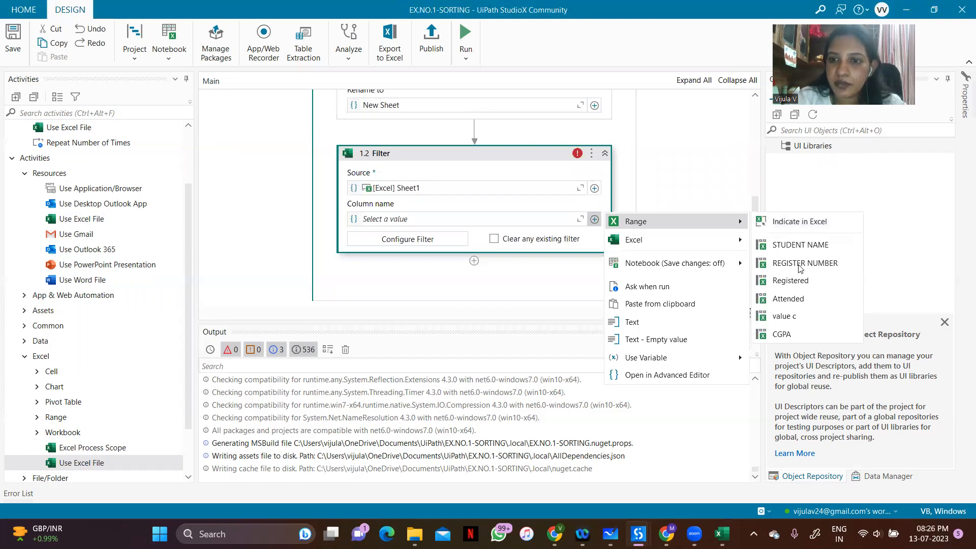
pyautogui.click(789, 300)
pyautogui.click(443, 243)
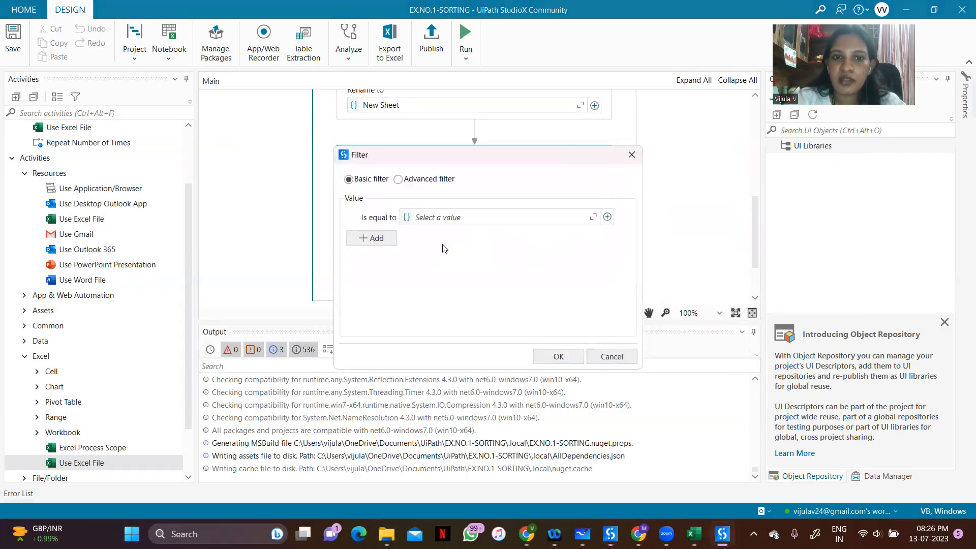
pyautogui.click(607, 218)
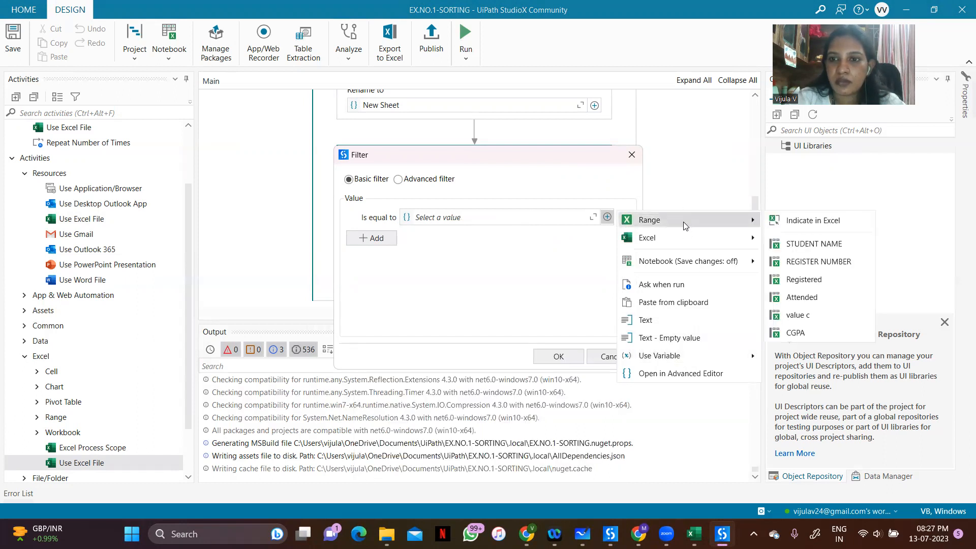
pyautogui.click(791, 316)
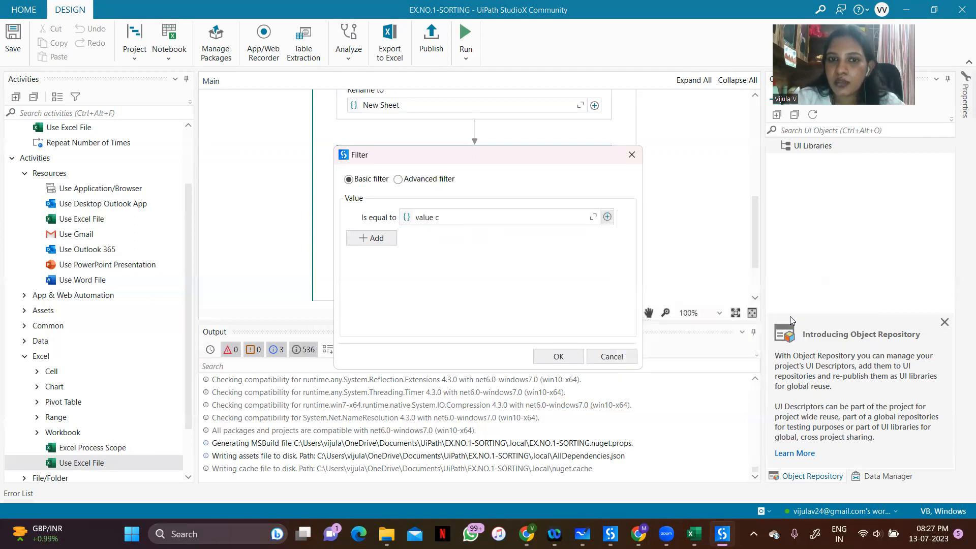
pyautogui.click(573, 356)
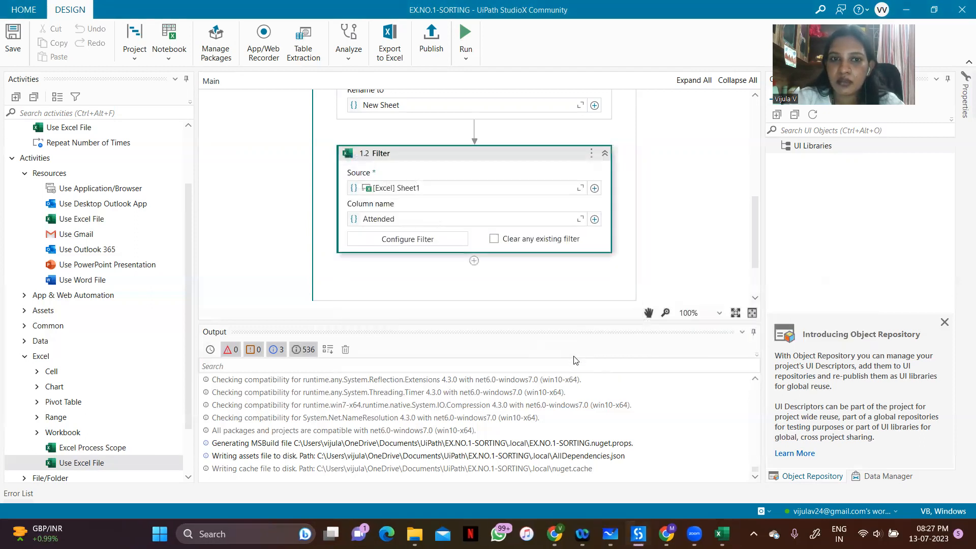
# Add a Sort Range activity after the Filter and set its range to Sheet1 of the Excel file
pyautogui.moveTo(753, 241); pyautogui.dragTo(750, 279)
pyautogui.click(474, 189)
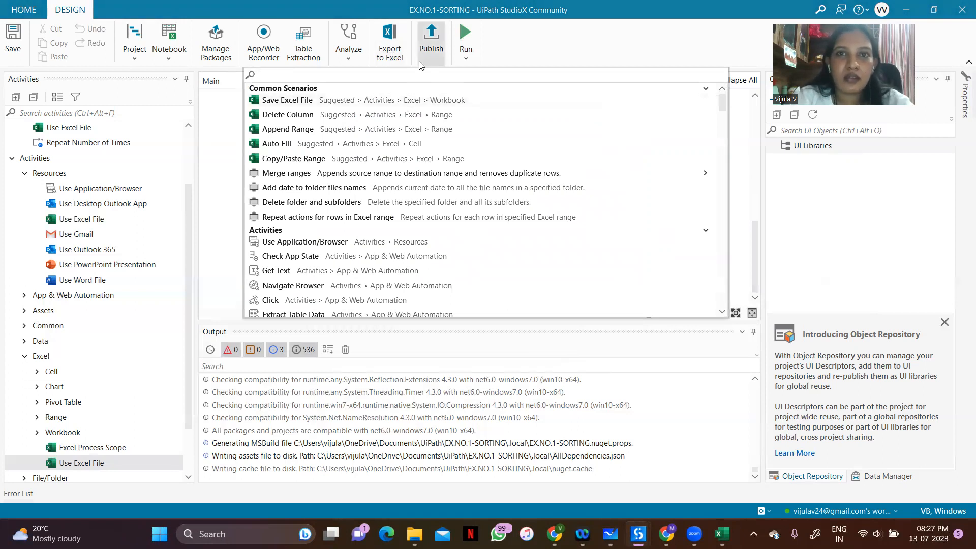
pyautogui.write('range')
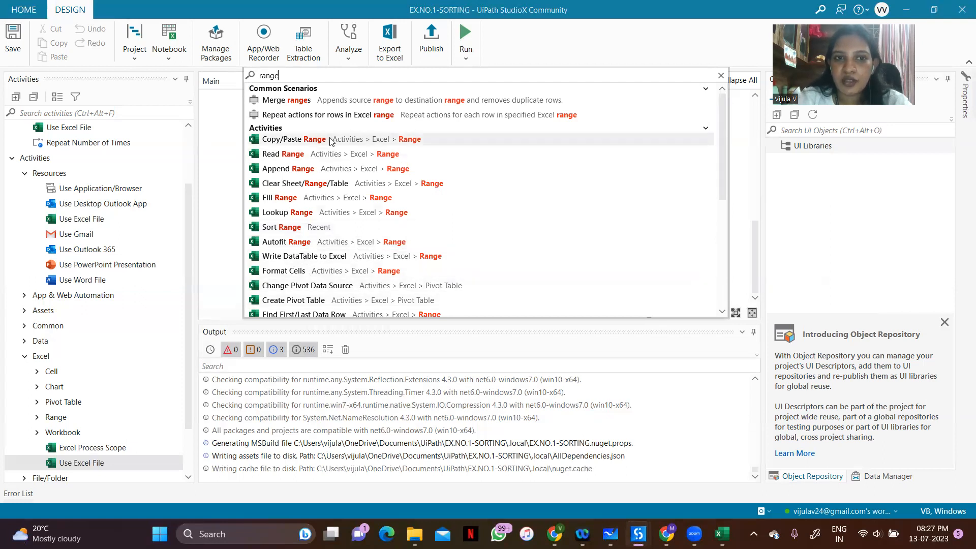
pyautogui.click(308, 229)
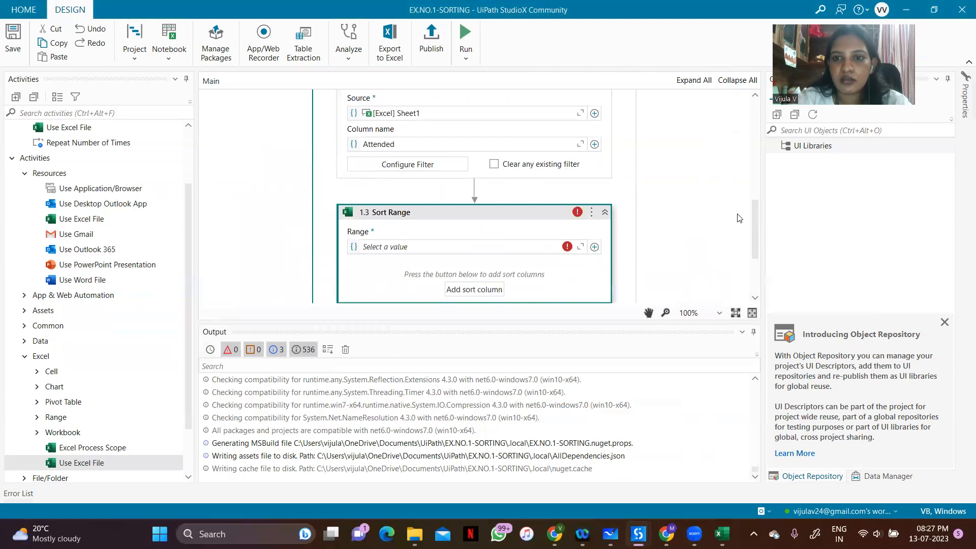
pyautogui.moveTo(758, 219); pyautogui.dragTo(749, 245)
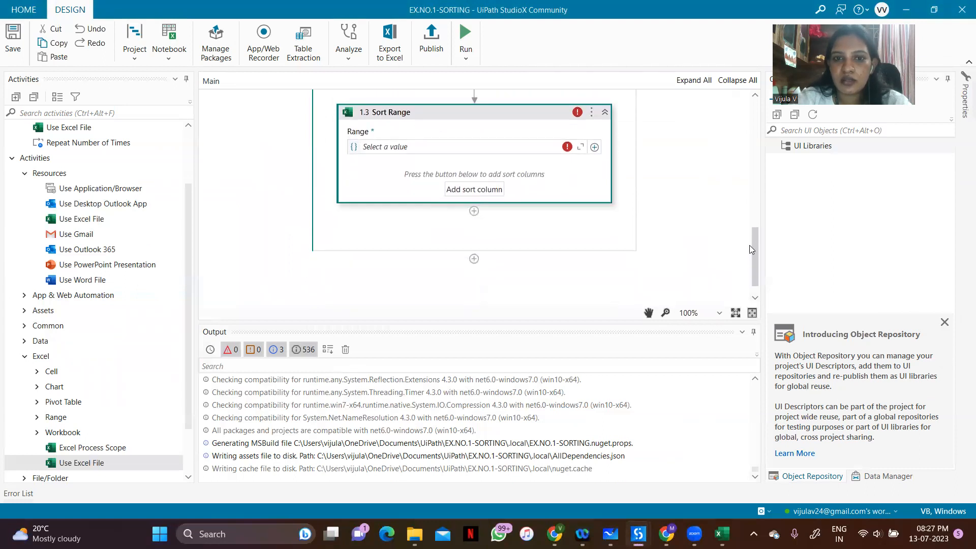
pyautogui.click(594, 148)
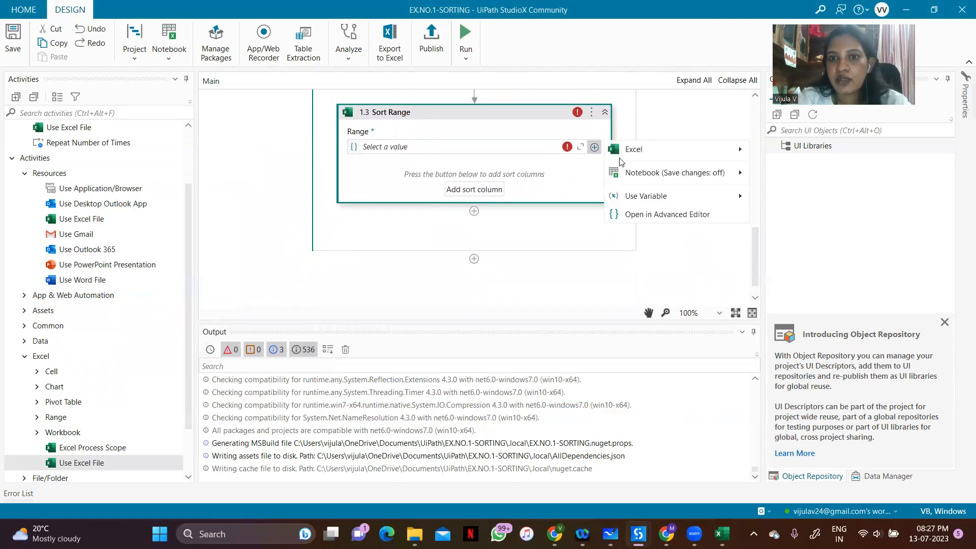
pyautogui.moveTo(626, 152)
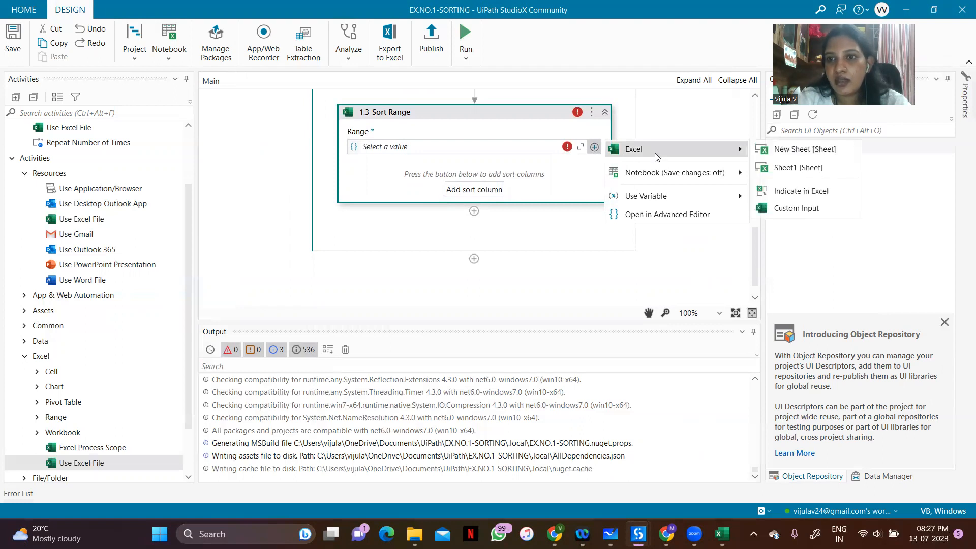
pyautogui.click(798, 169)
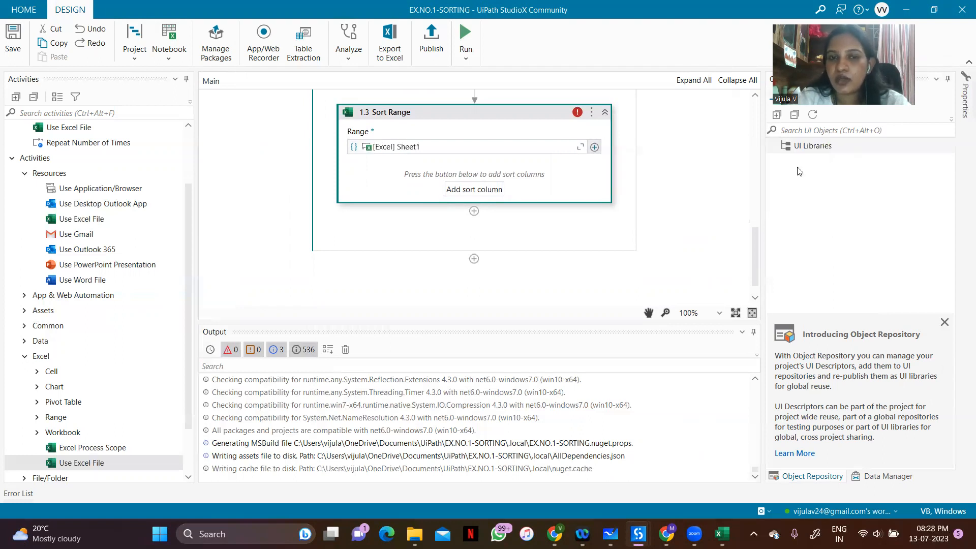
# Add a sort column to the Sort Range activity, using the CGPA column in Descending direction
pyautogui.click(488, 191)
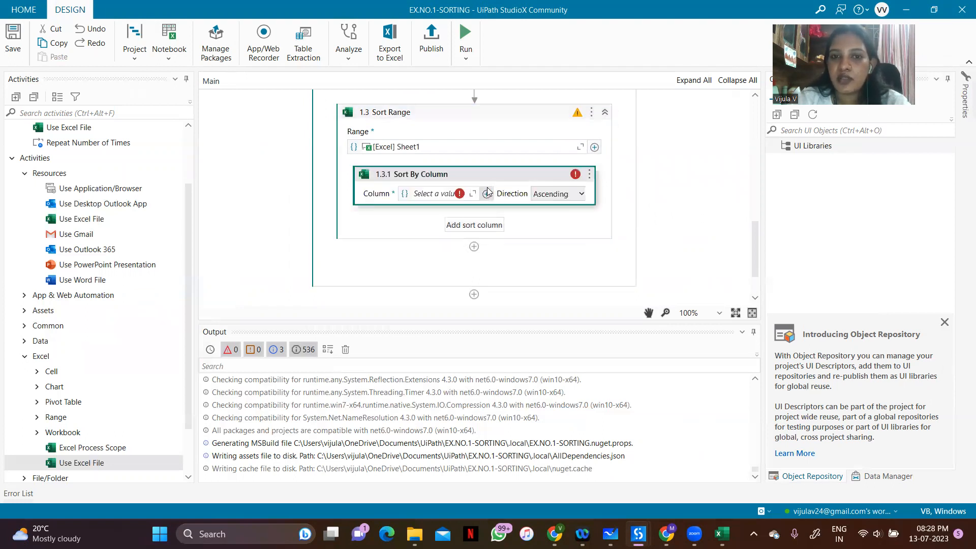
pyautogui.click(487, 193)
pyautogui.moveTo(532, 202)
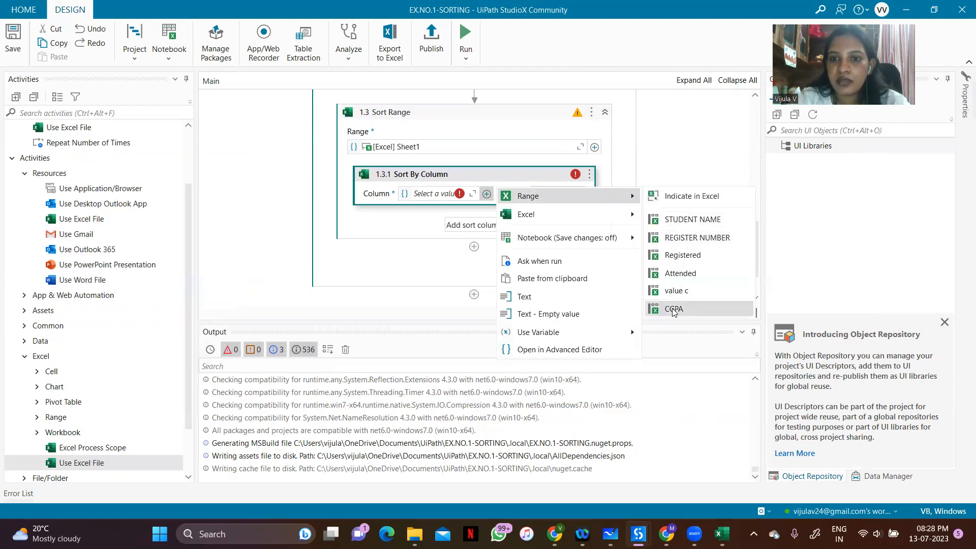
pyautogui.click(673, 309)
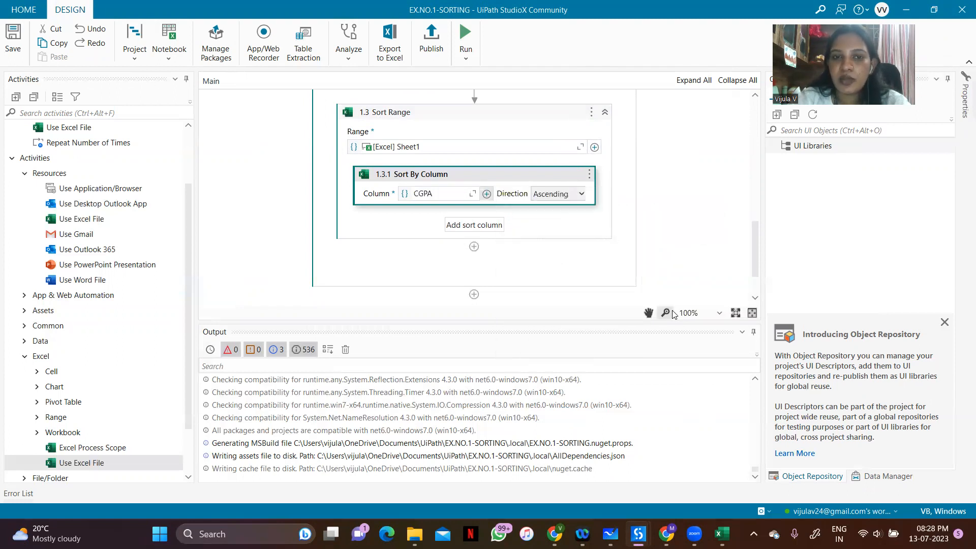
pyautogui.click(560, 194)
pyautogui.click(556, 222)
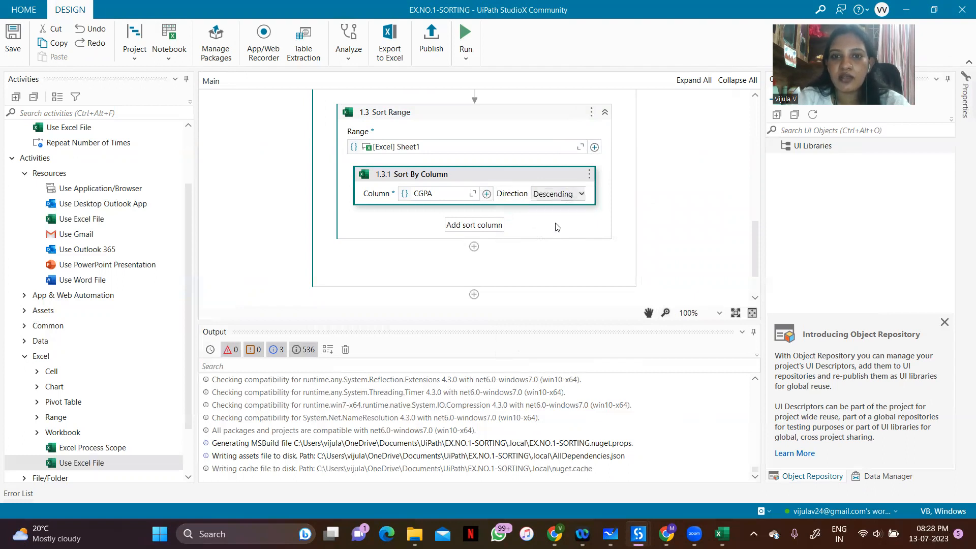
# Review the workflow from its start, run the task and dismiss the OneDrive deleted-files reminder
pyautogui.scroll(-2, 754, 288)
pyautogui.moveTo(752, 285); pyautogui.dragTo(714, 89)
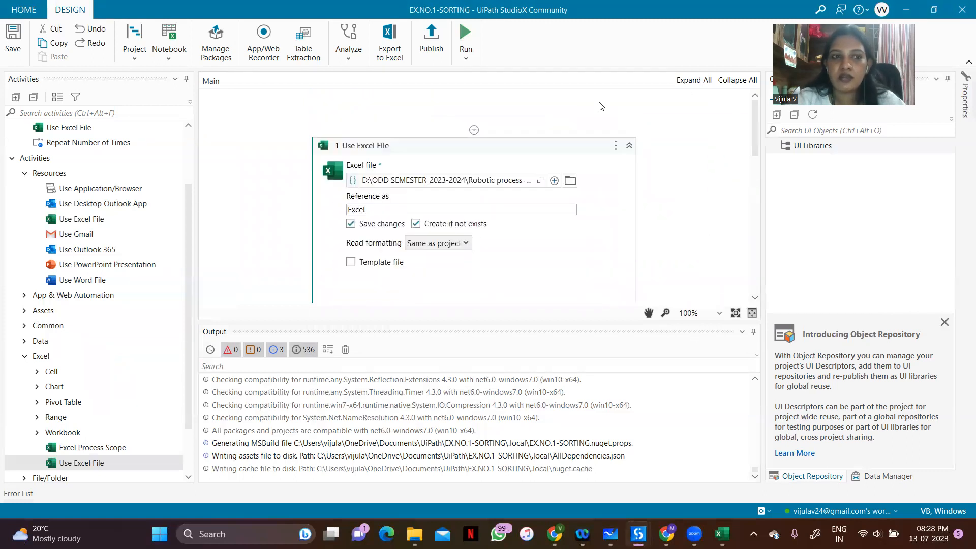
pyautogui.click(464, 41)
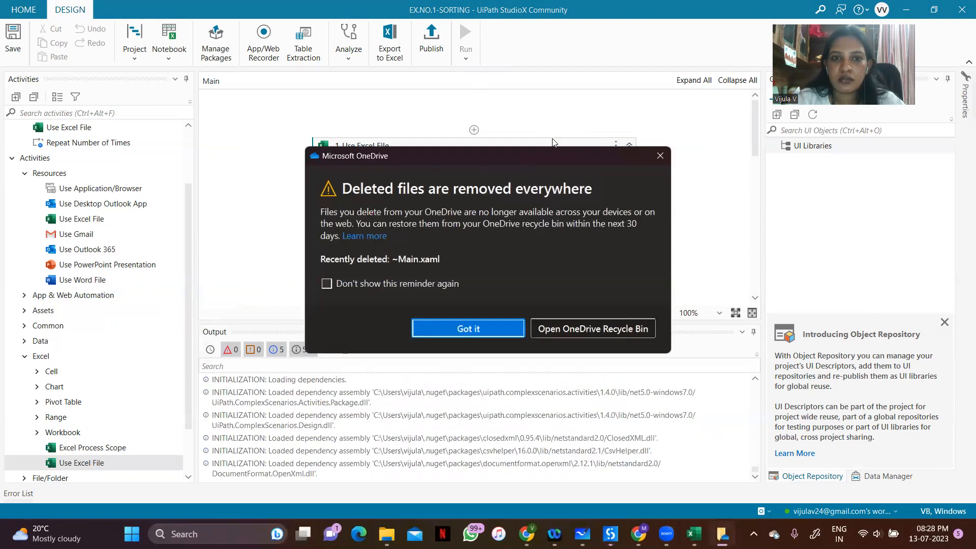
pyautogui.click(466, 332)
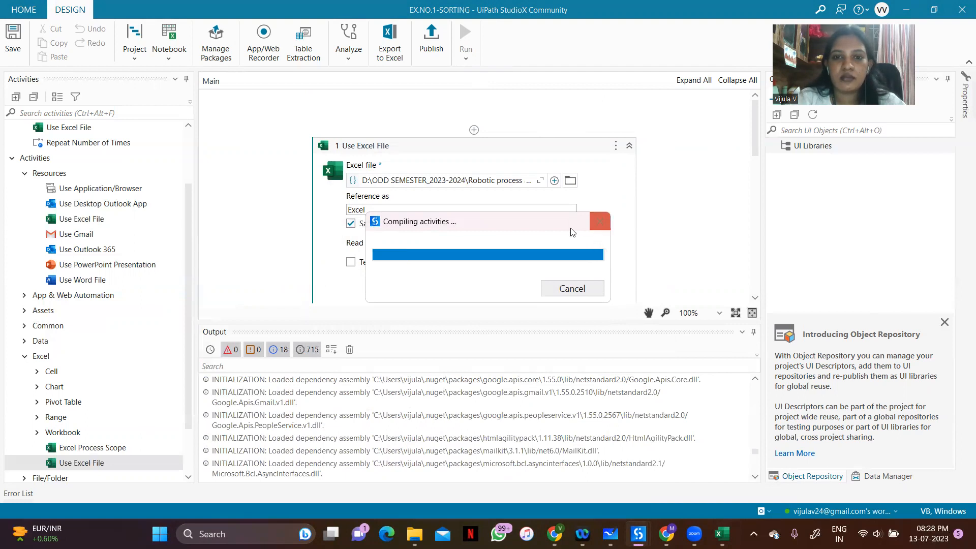
# Switch to the EX.NO.1-SORTING workbook in Excel, check its New Sheet, and minimize the workbook and the runtime error window
pyautogui.hotkey('alt', 'Tab')
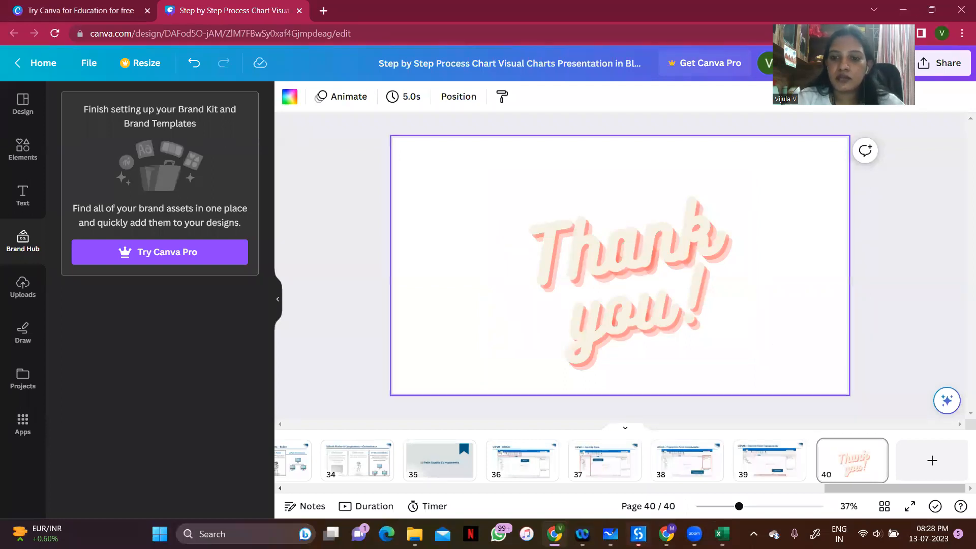
pyautogui.moveTo(722, 534)
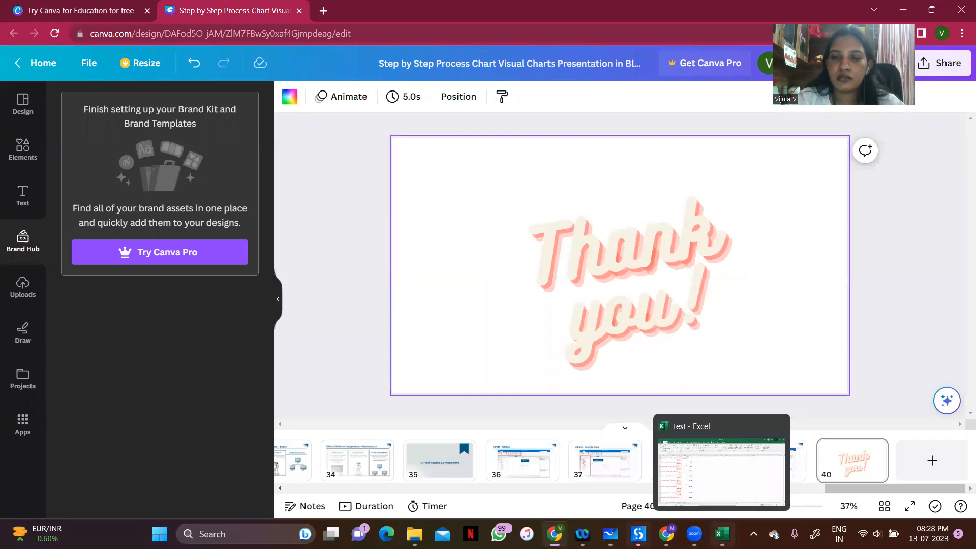
pyautogui.click(905, 10)
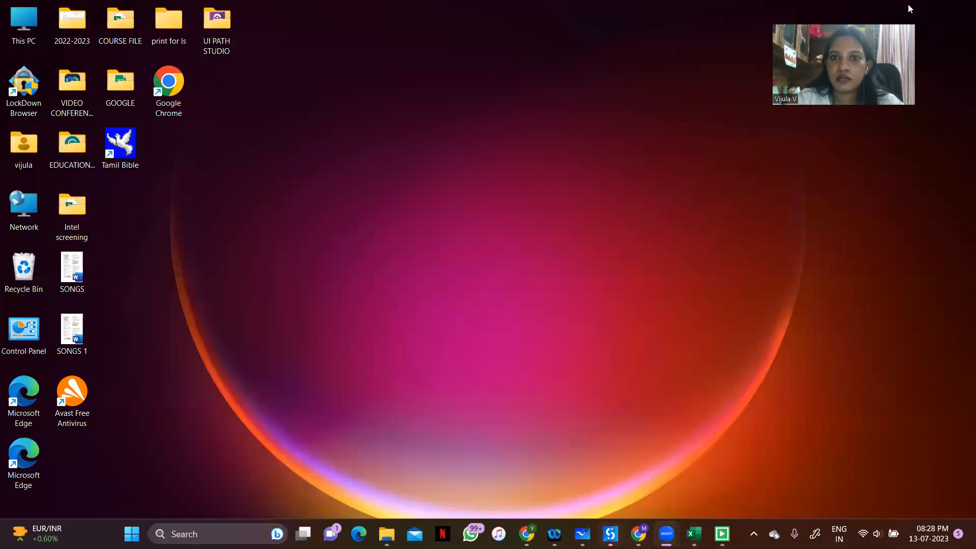
pyautogui.click(694, 533)
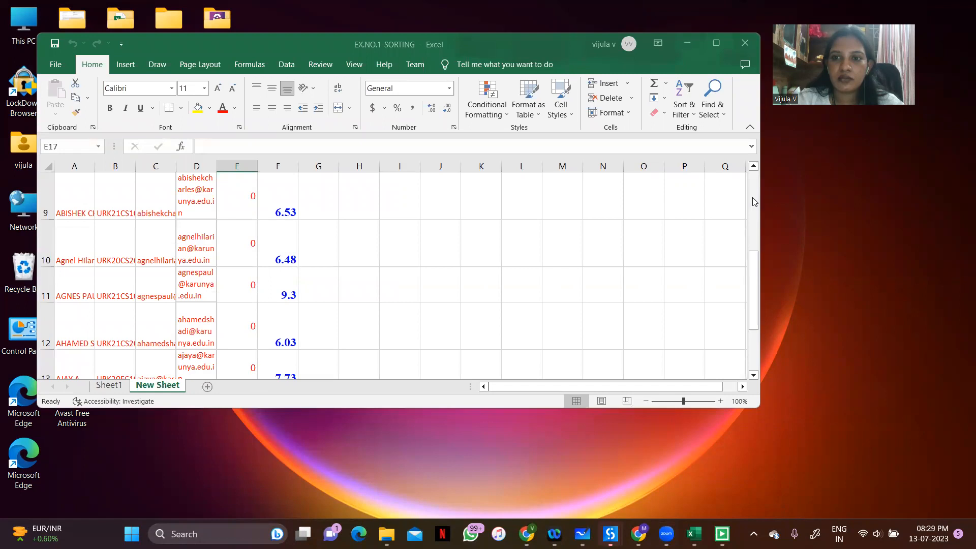
pyautogui.moveTo(753, 262); pyautogui.dragTo(754, 264)
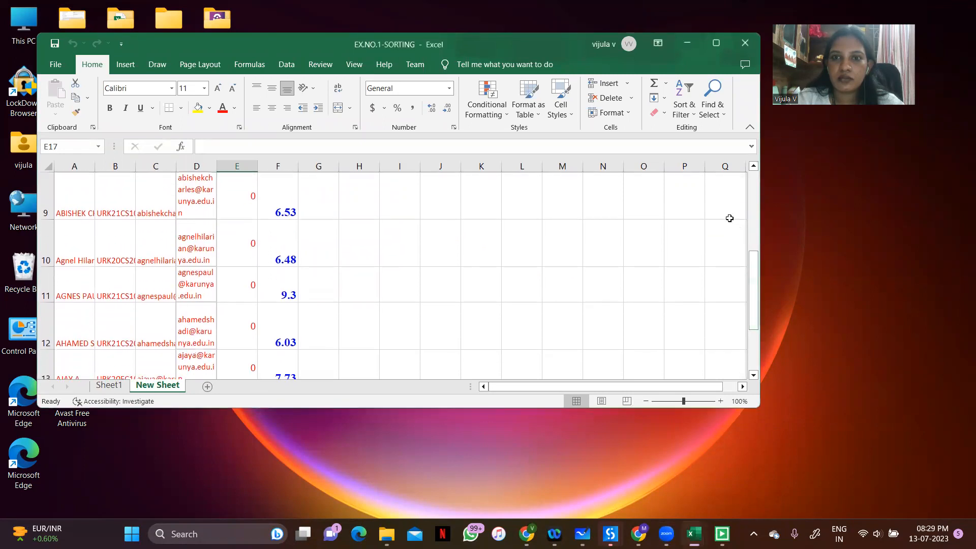
pyautogui.click(691, 42)
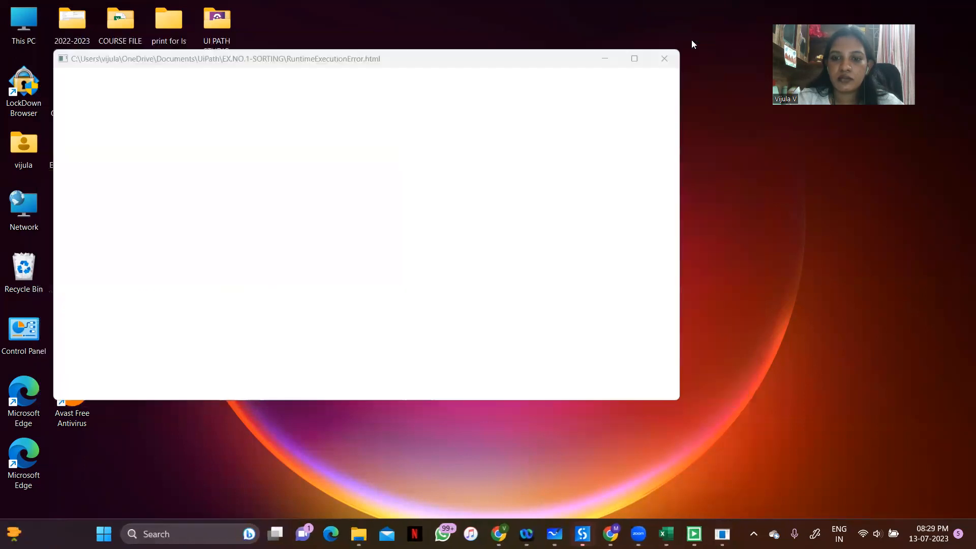
pyautogui.click(608, 59)
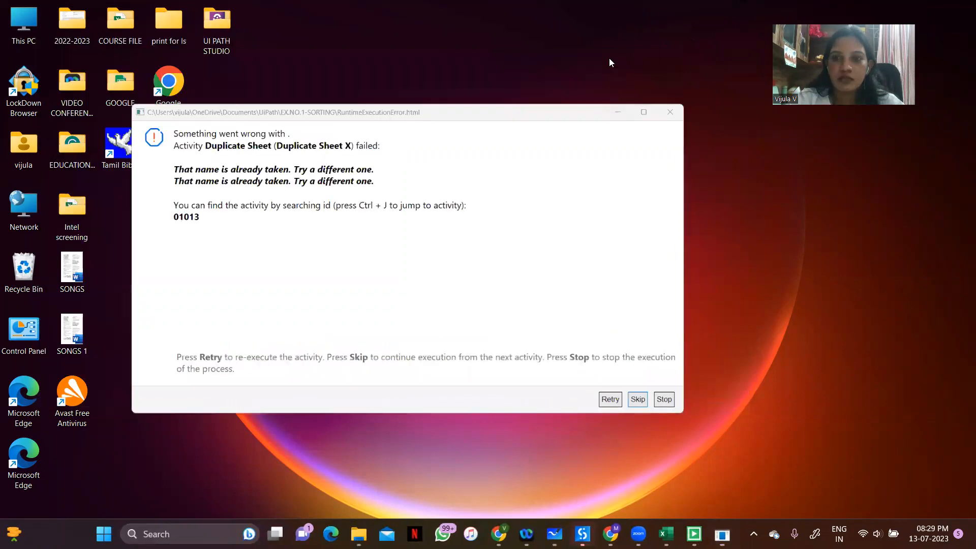
# Compare the filtered test sheet of the test workbook with the New Sheet rows in the EX.NO.1-SORTING workbook
pyautogui.moveTo(667, 532)
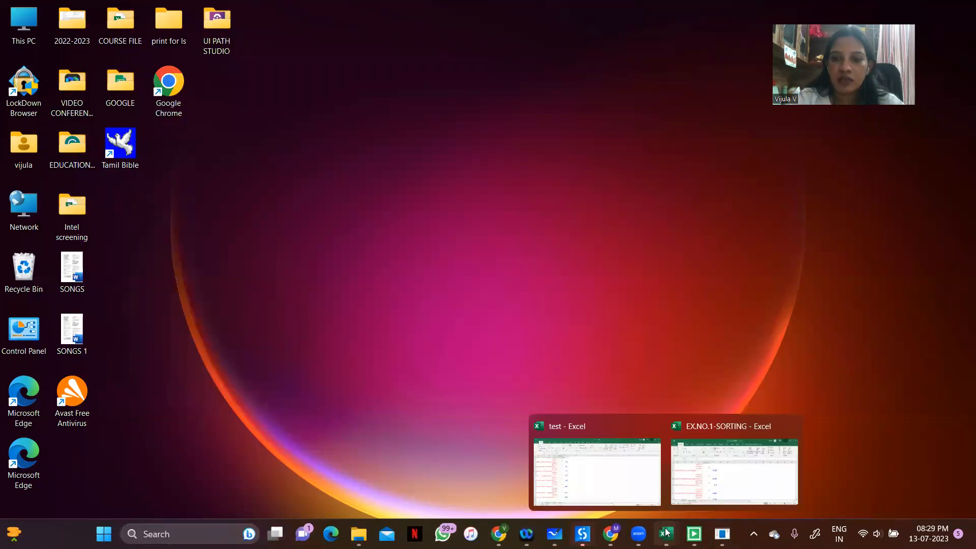
pyautogui.click(615, 459)
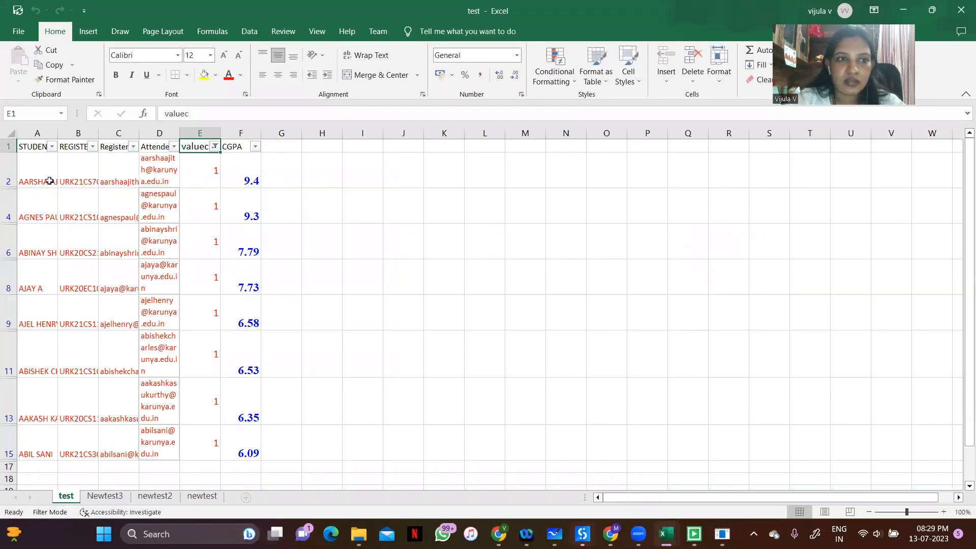
pyautogui.click(66, 182)
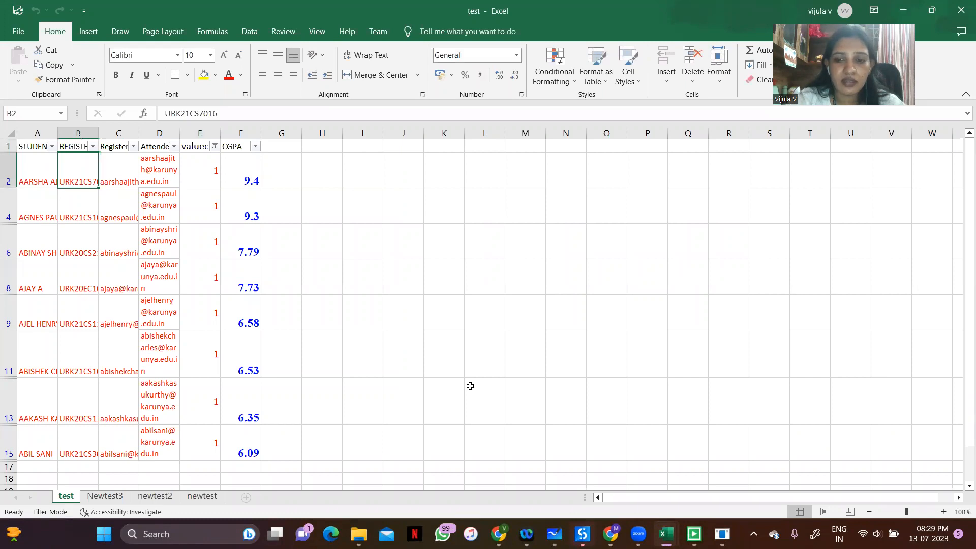
pyautogui.moveTo(666, 534)
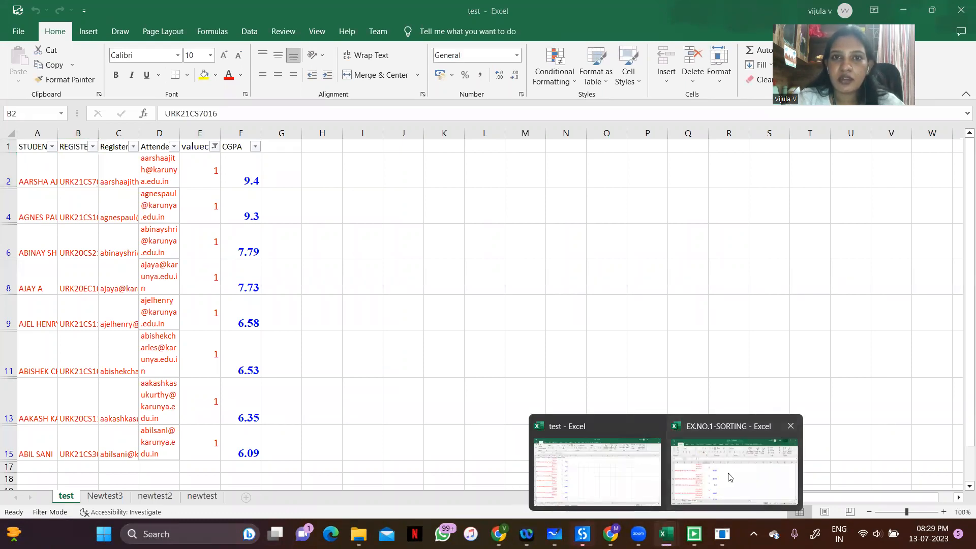
pyautogui.click(729, 476)
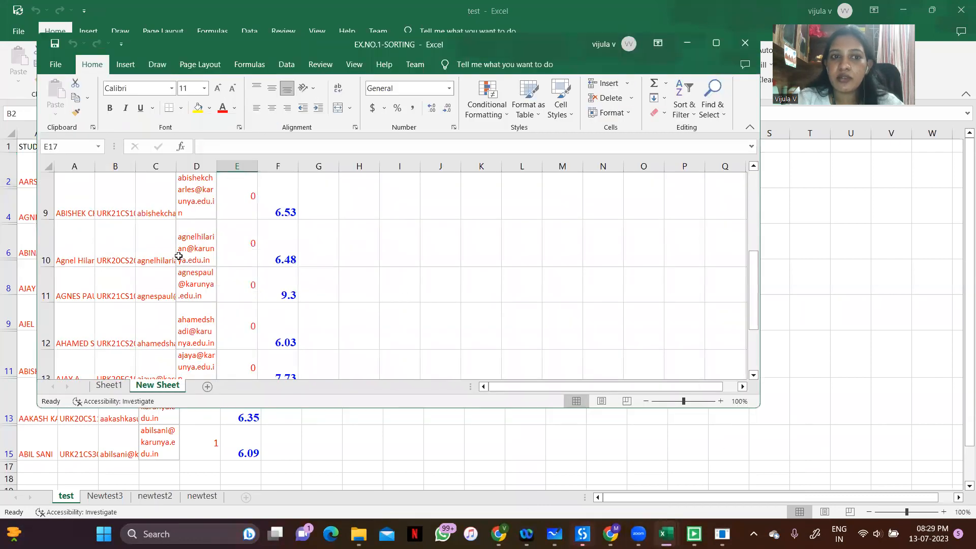
pyautogui.click(709, 51)
pyautogui.moveTo(960, 390); pyautogui.dragTo(960, 215)
pyautogui.moveTo(962, 251); pyautogui.dragTo(960, 422)
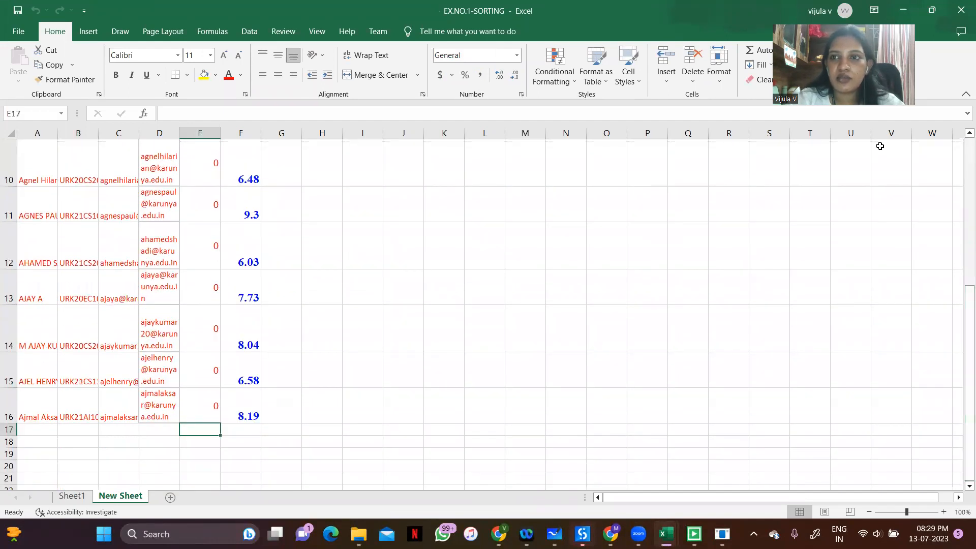
pyautogui.click(903, 7)
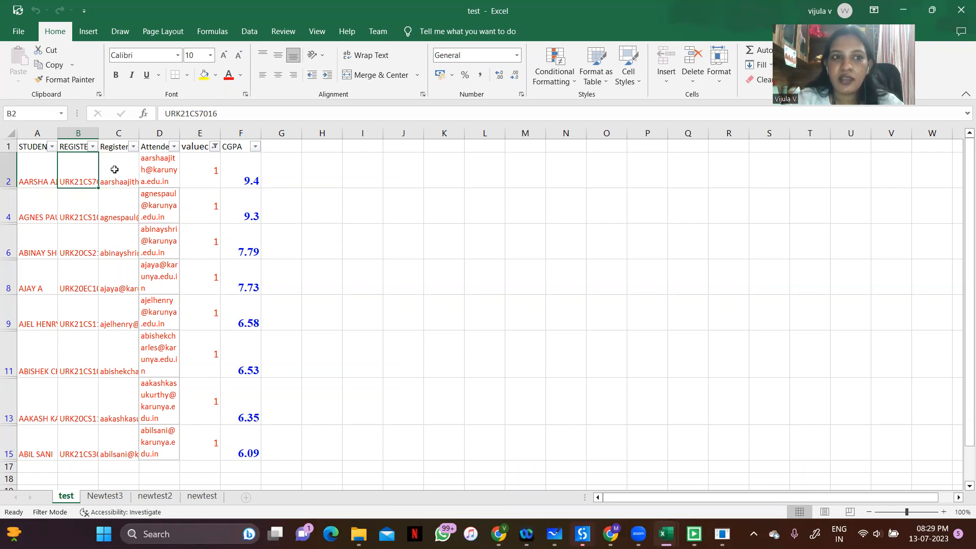
# Examine the order of the CGPA values in the test workbook's filtered rows, then minimize the workbook
pyautogui.click(226, 174)
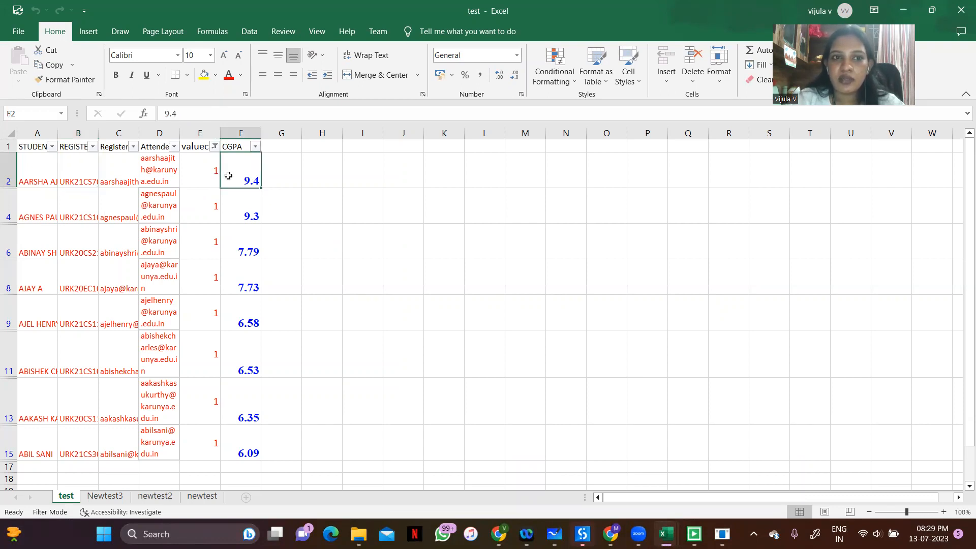
pyautogui.click(249, 208)
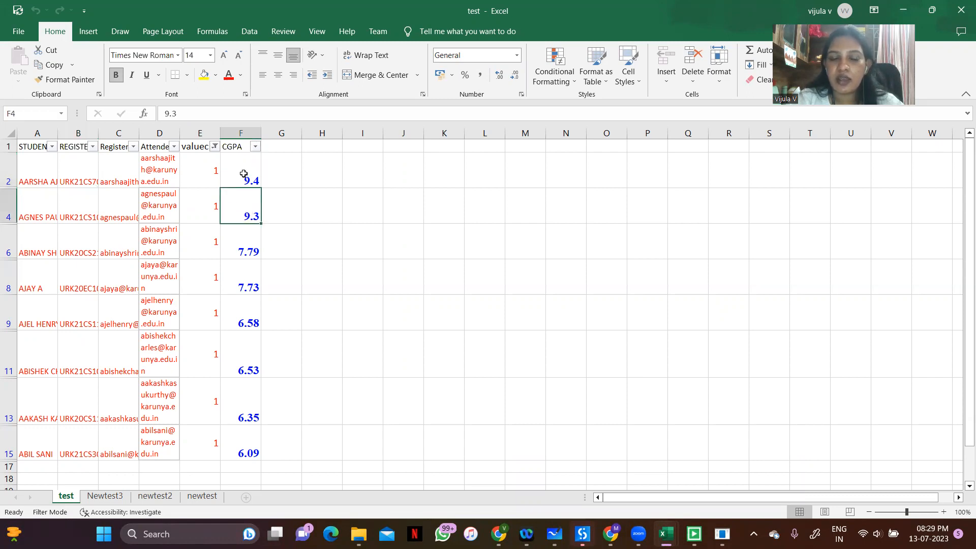
pyautogui.click(244, 175)
pyautogui.click(251, 285)
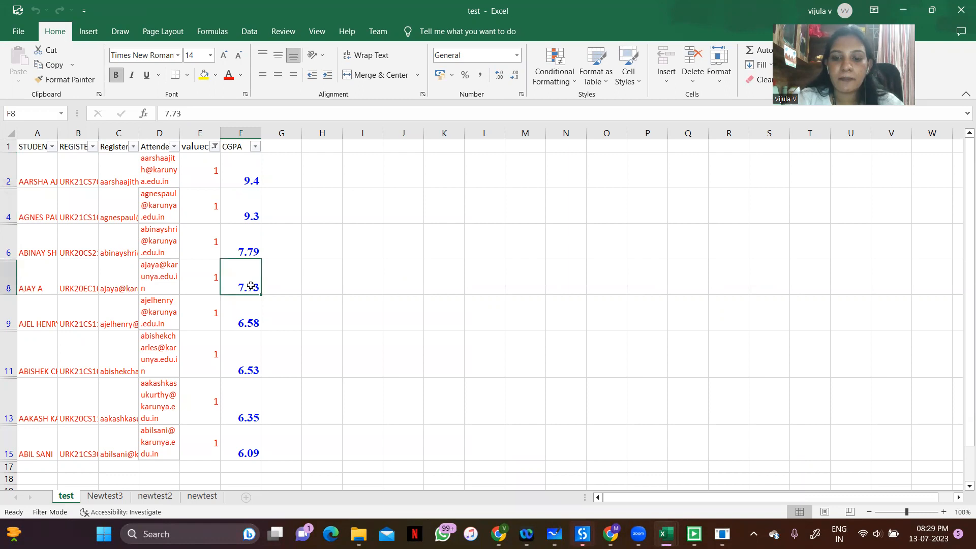
pyautogui.press('Down')
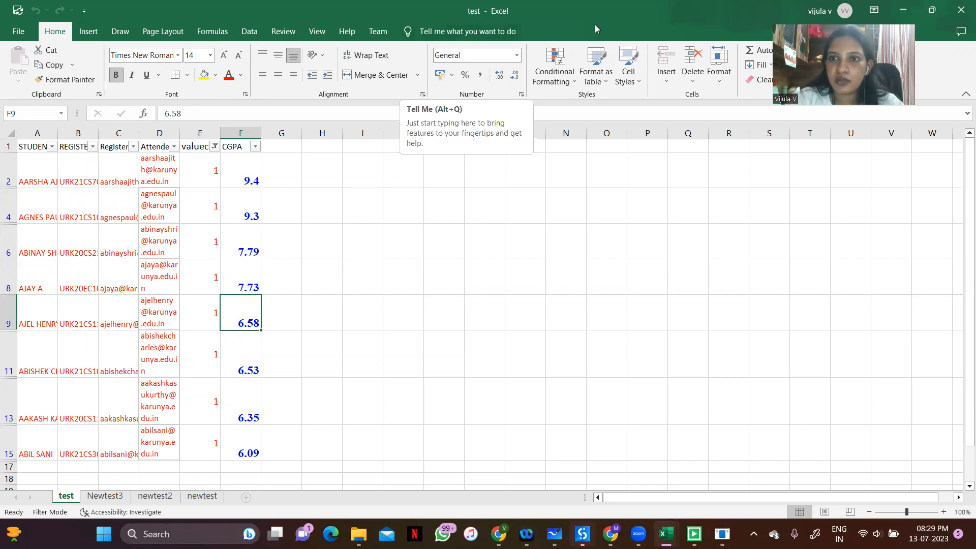
pyautogui.click(894, 9)
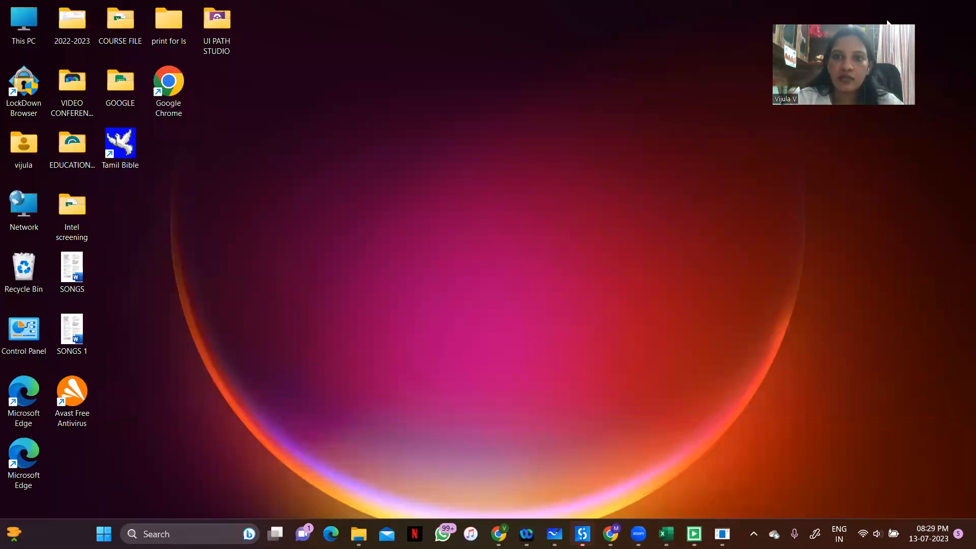
pyautogui.moveTo(874, 68); pyautogui.dragTo(557, 93)
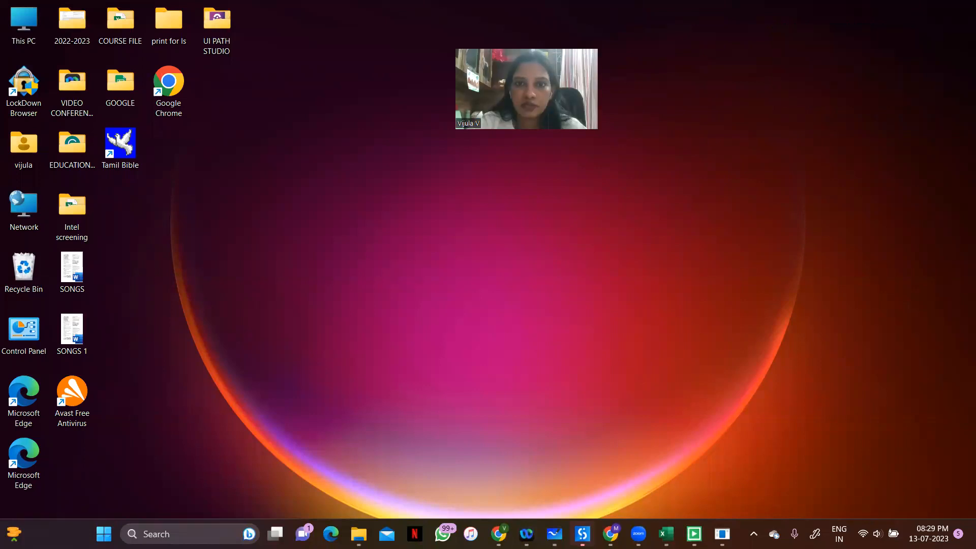